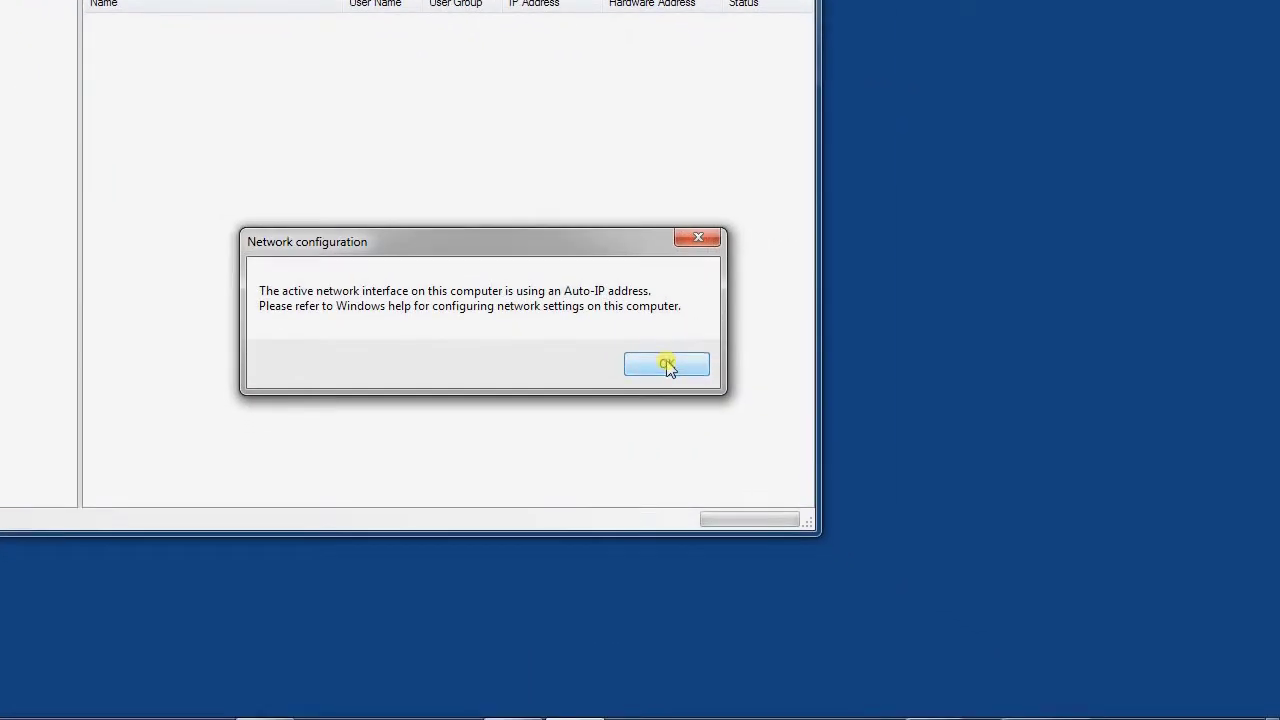
- Dismiss the network configuration notice and close the device search window
click(667, 367)
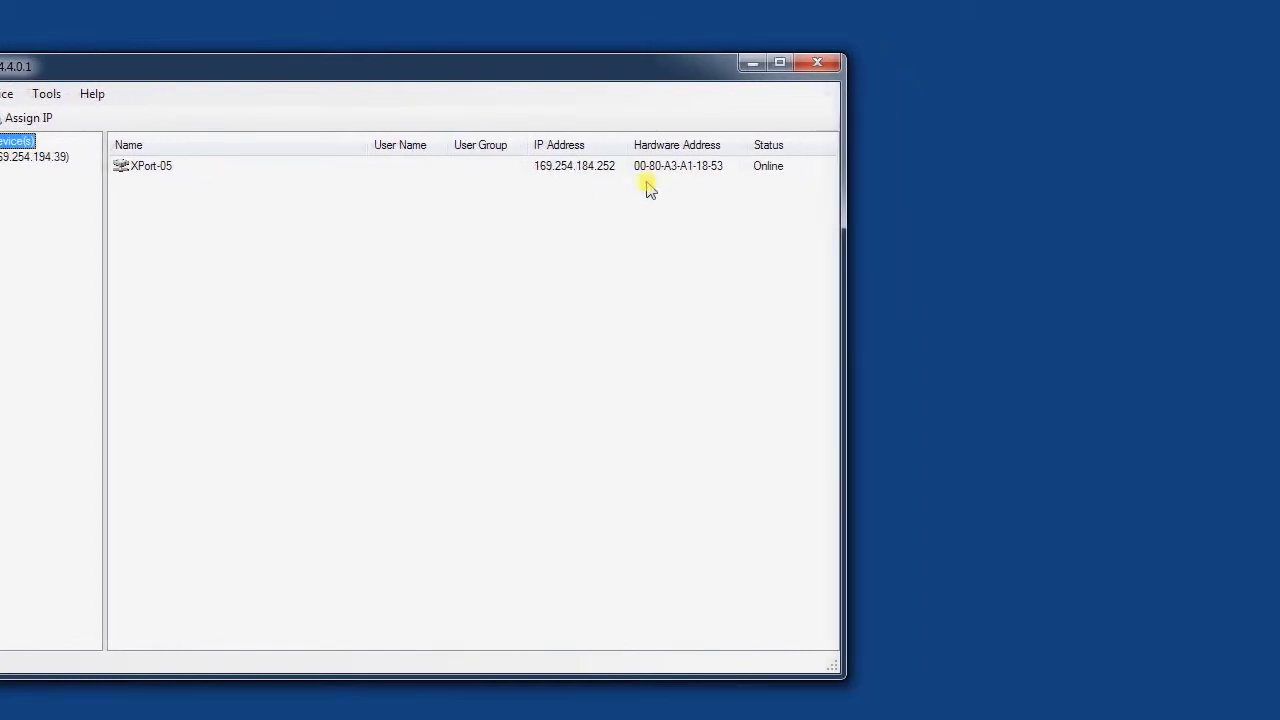
click(799, 67)
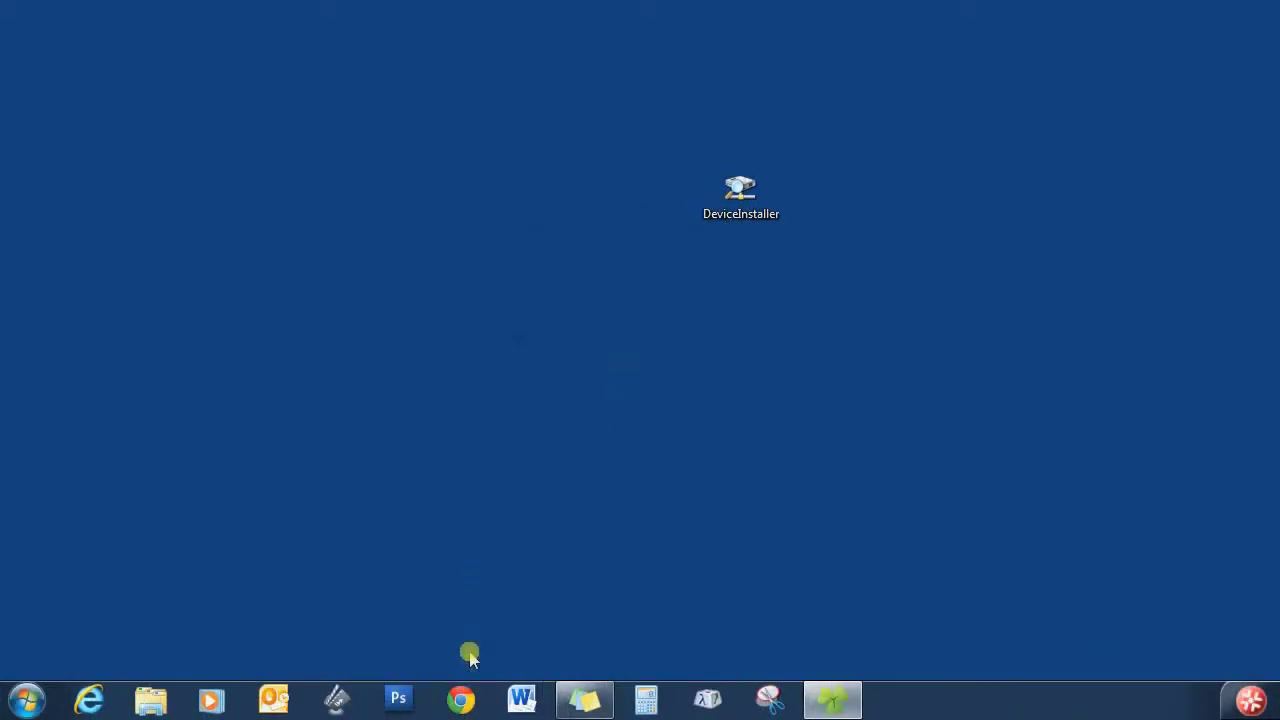
- Switch to Chrome and load the device's web page at 169.254.184.252
click(463, 702)
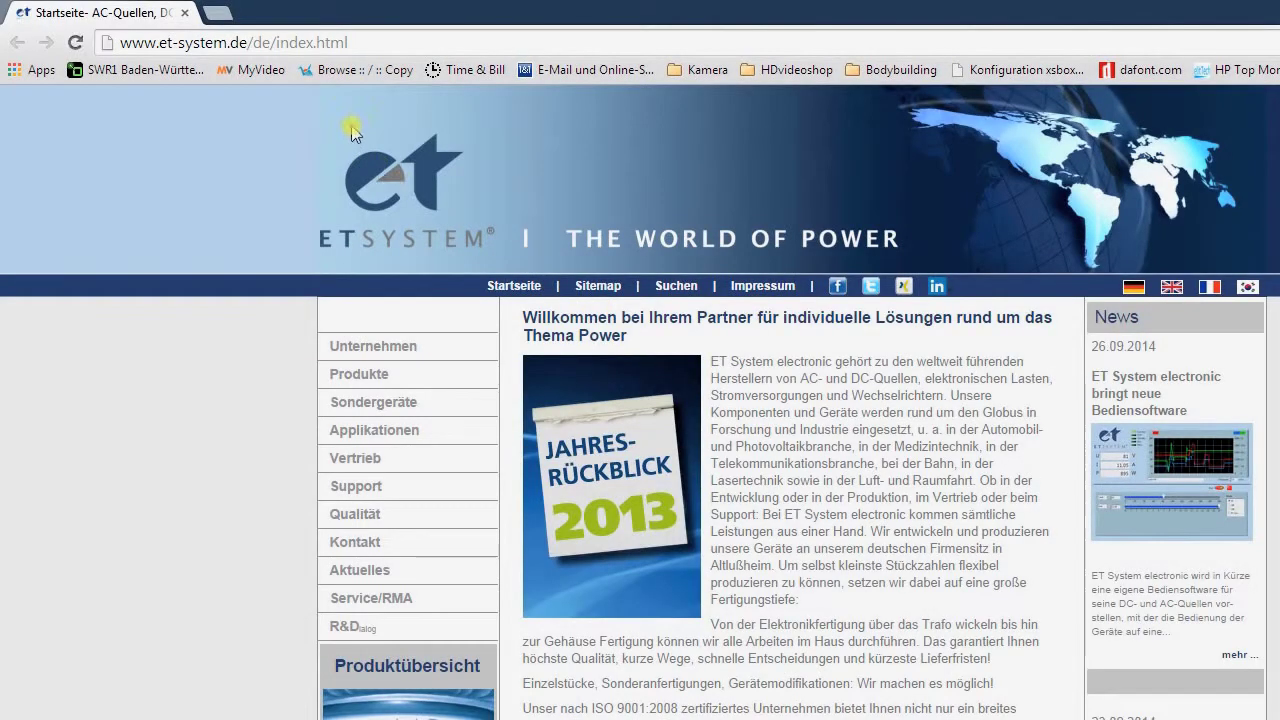
click(362, 43)
text(1)
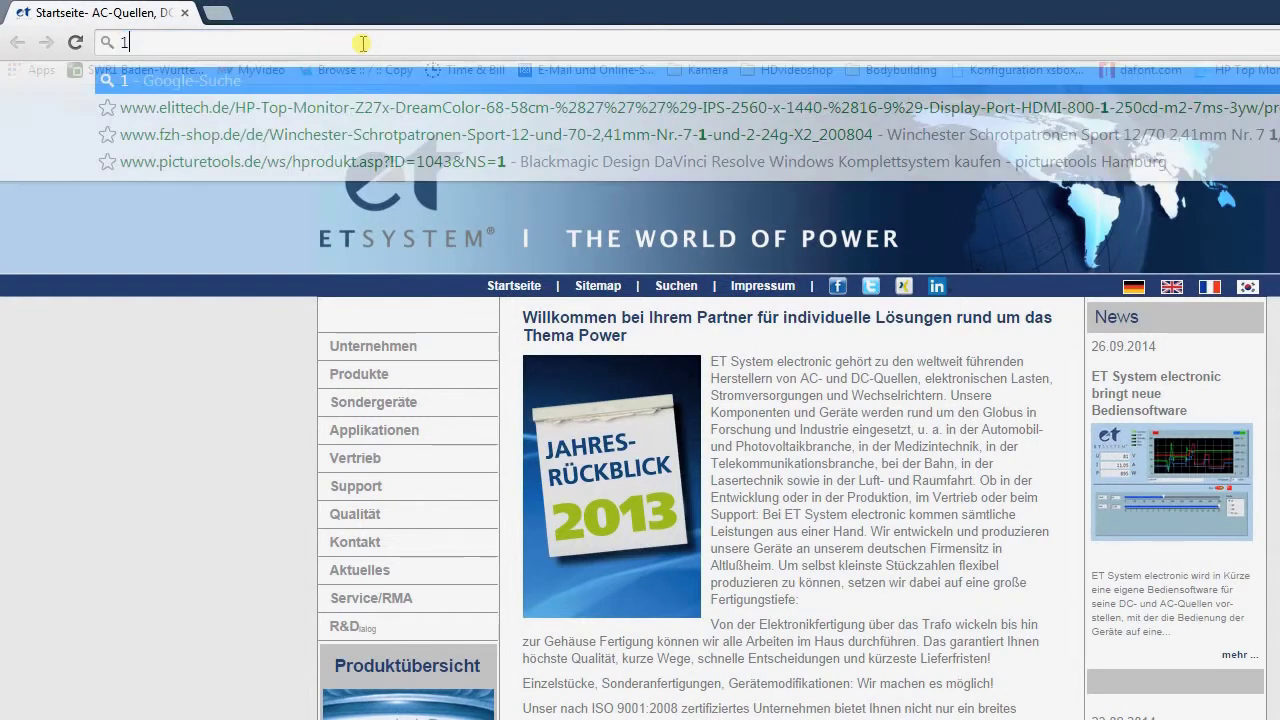
text(69)
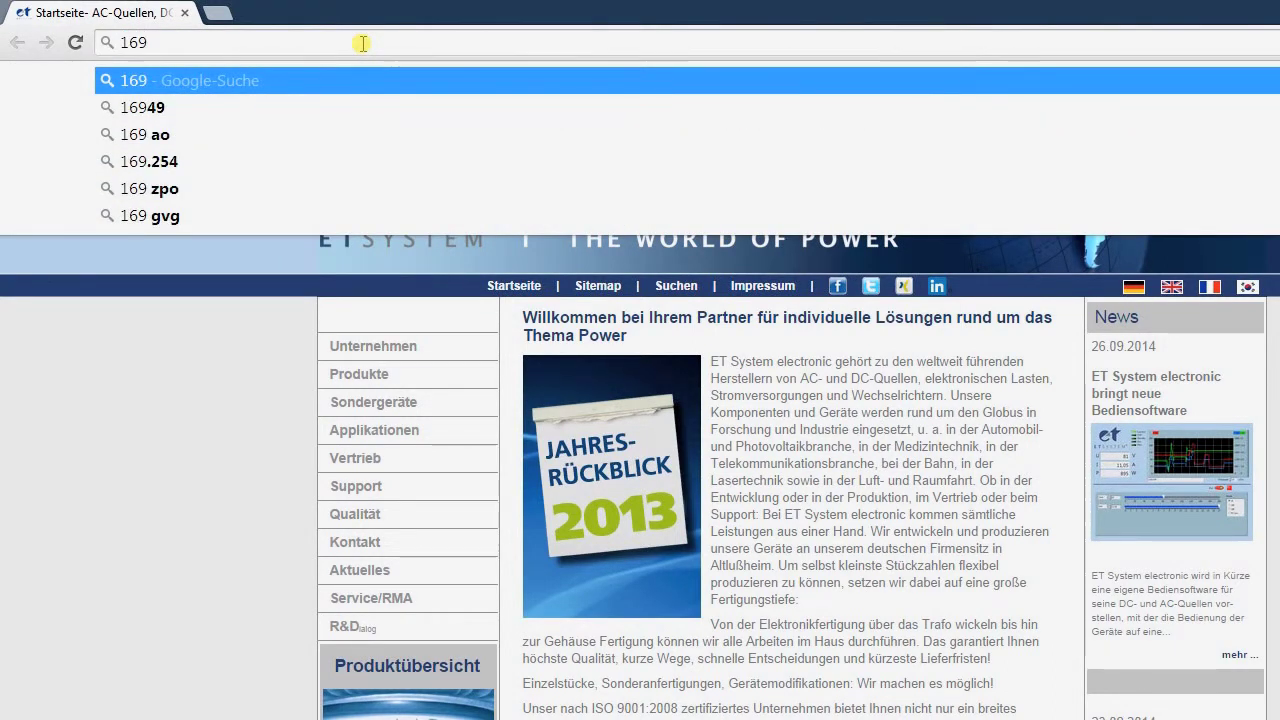
text(.254)
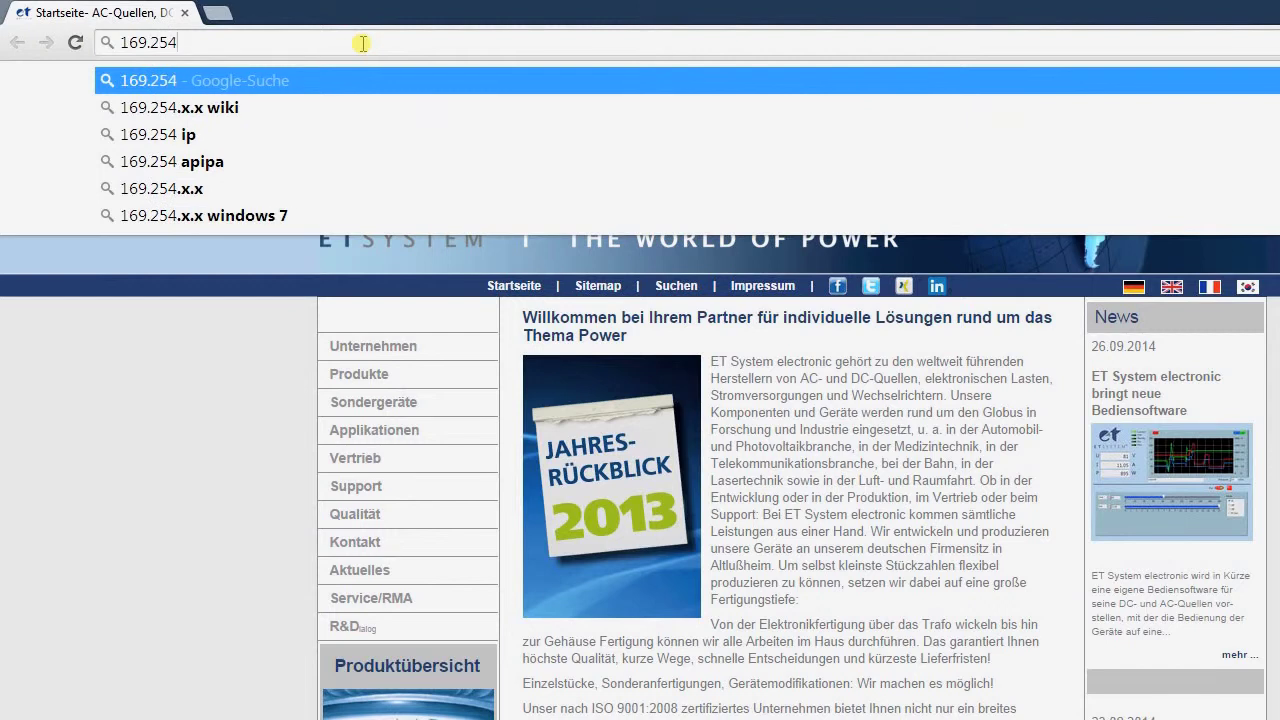
text(.184.)
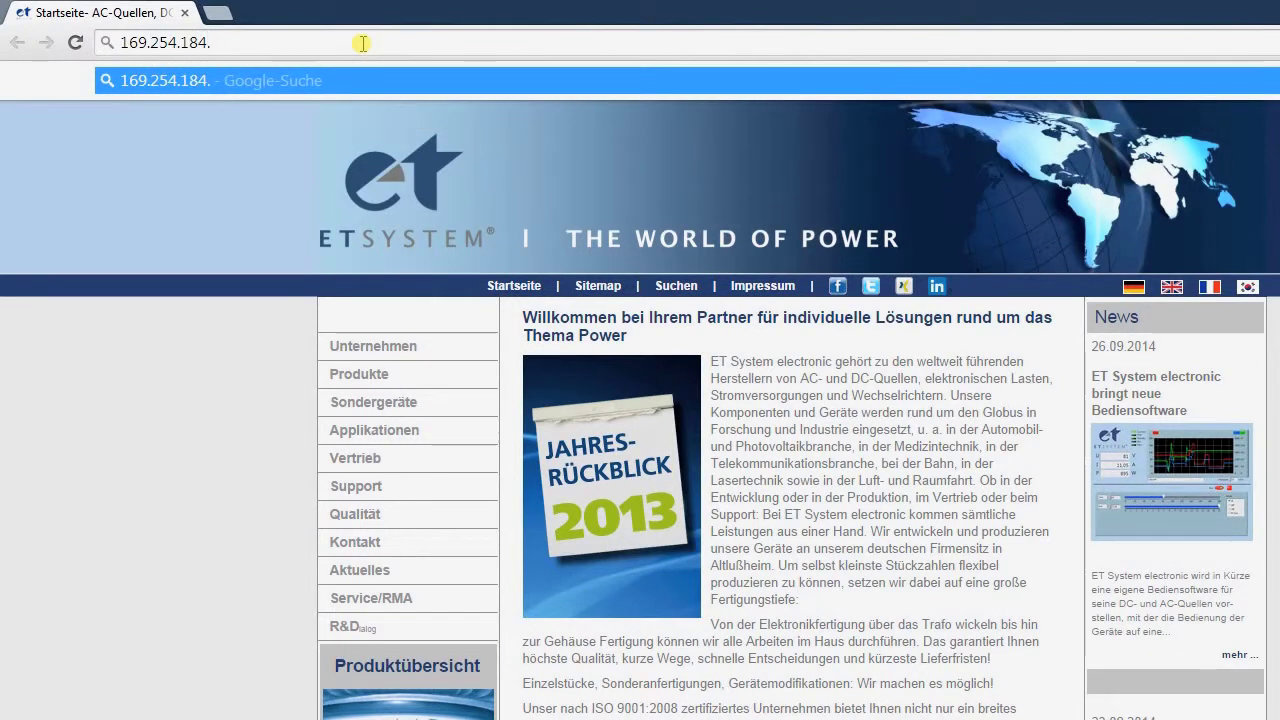
text(252)
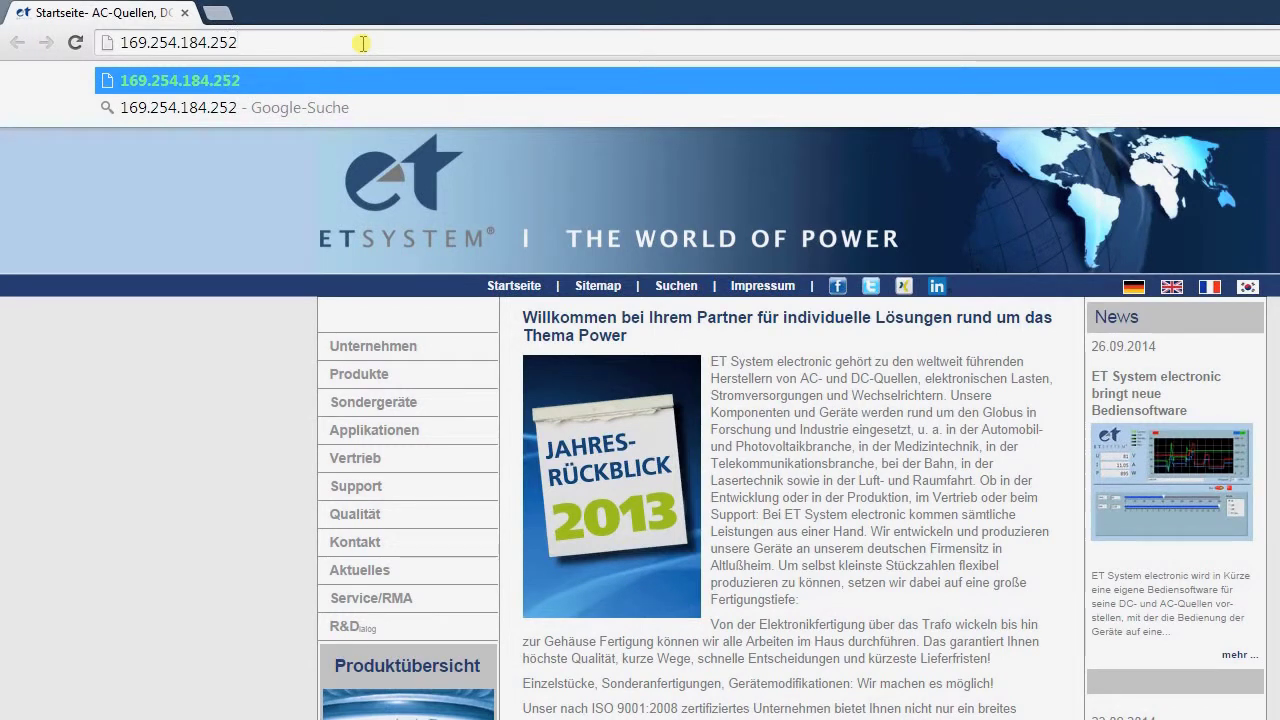
key(Return)
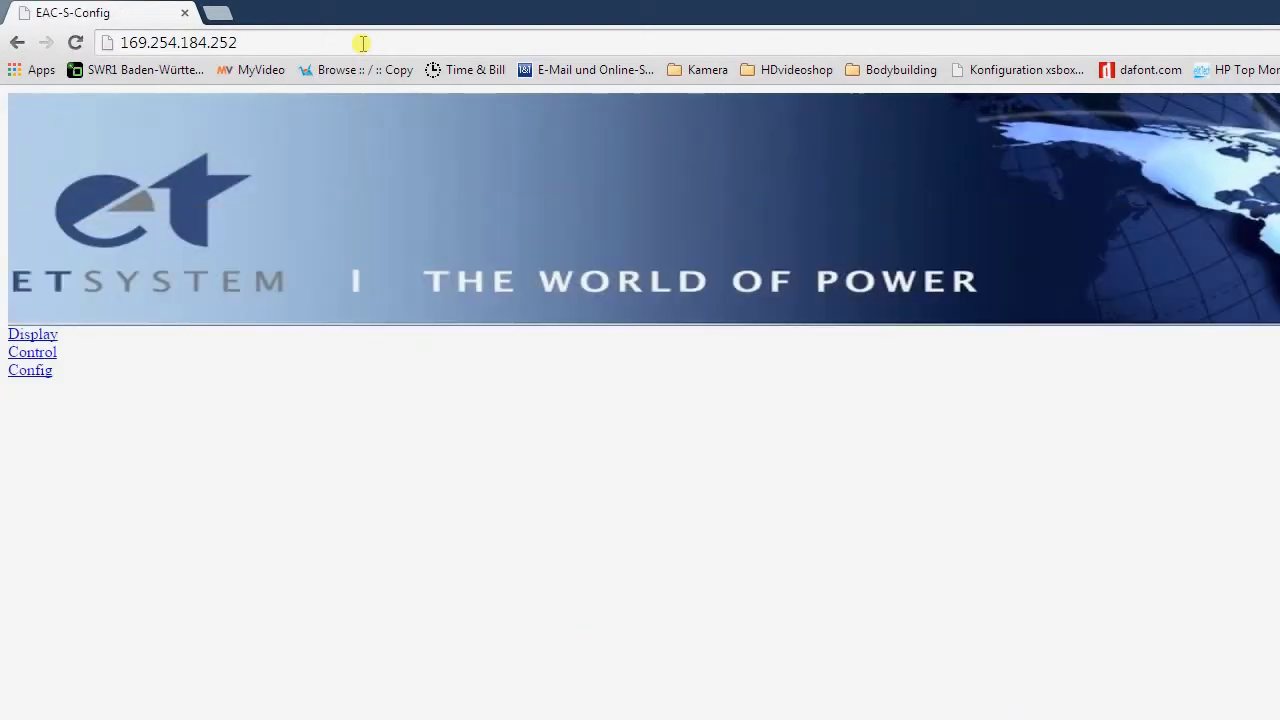
- On the device's Config page, disable Dynamic IP and enter the static IP address 169.254.3.200
click(30, 357)
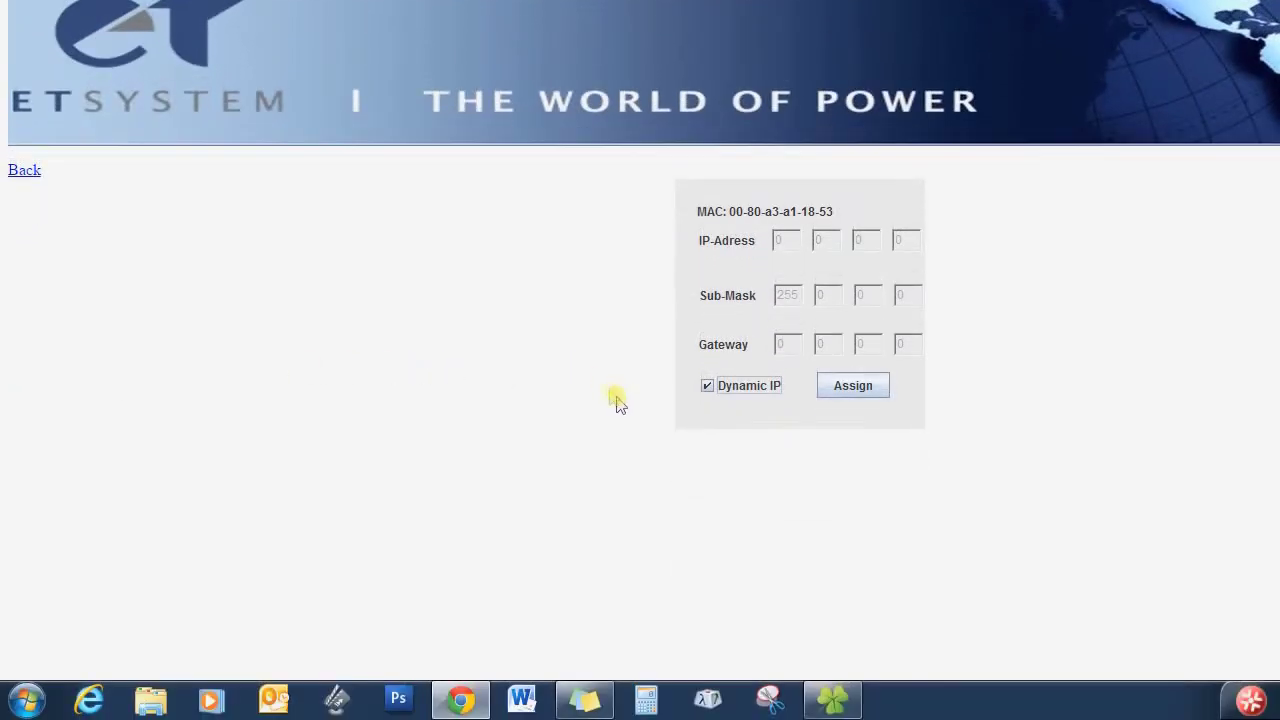
click(667, 387)
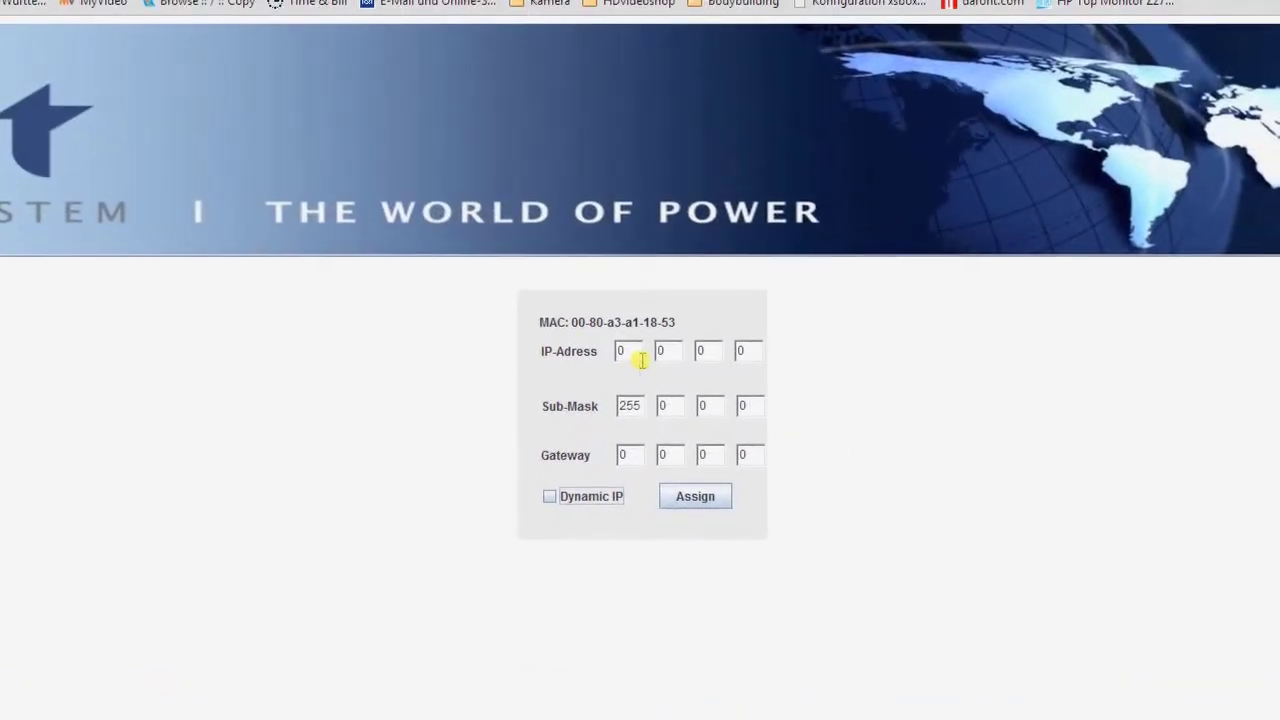
click(640, 360)
key(BackSpace)
text(169 )
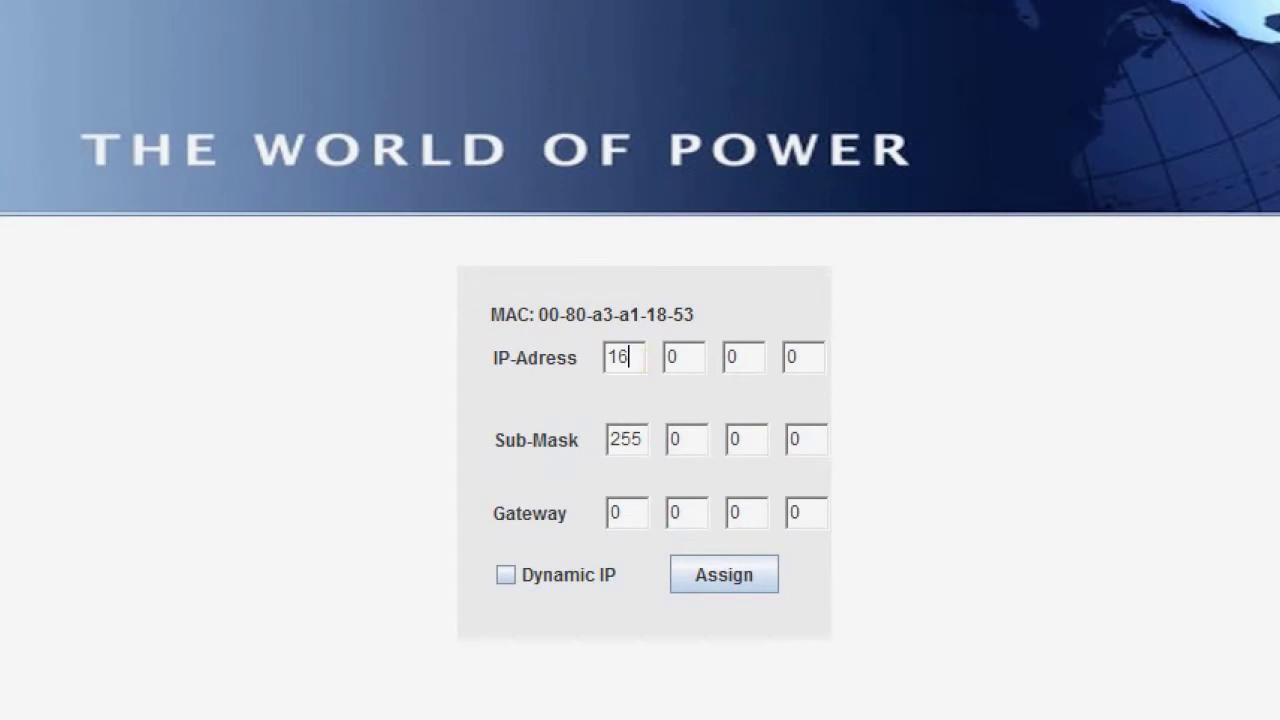
text(254 3 )
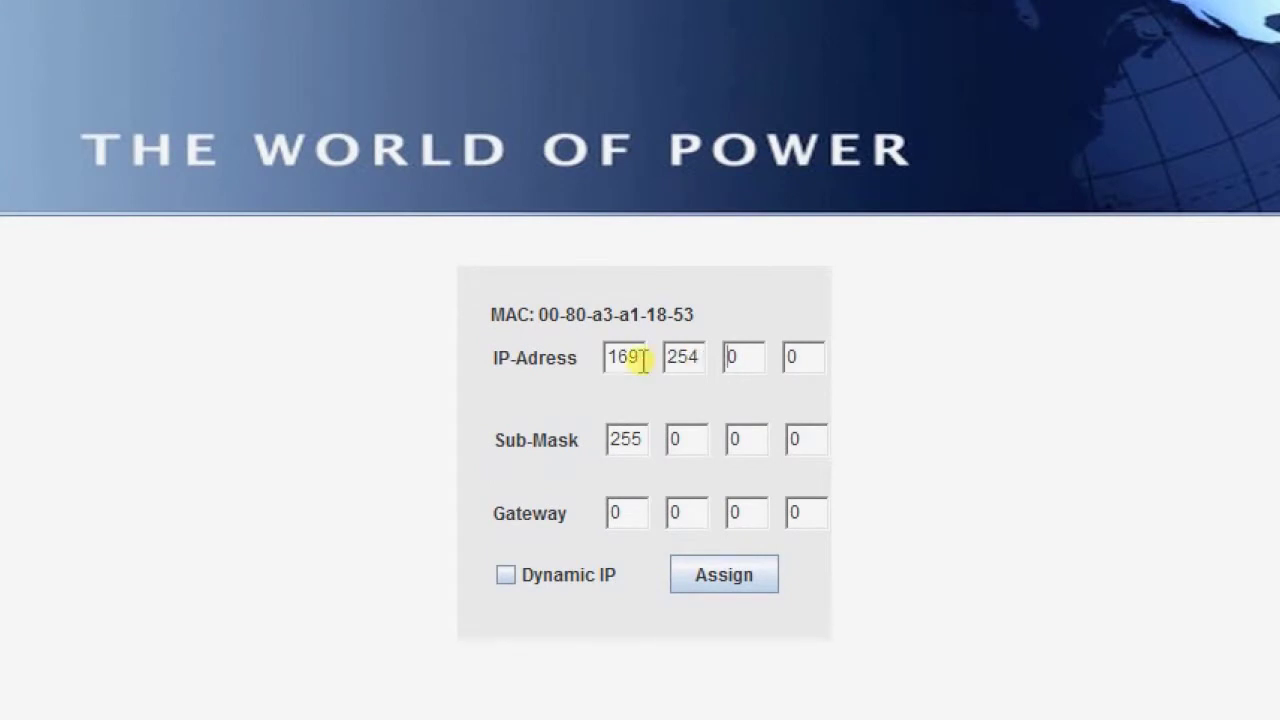
text(200)
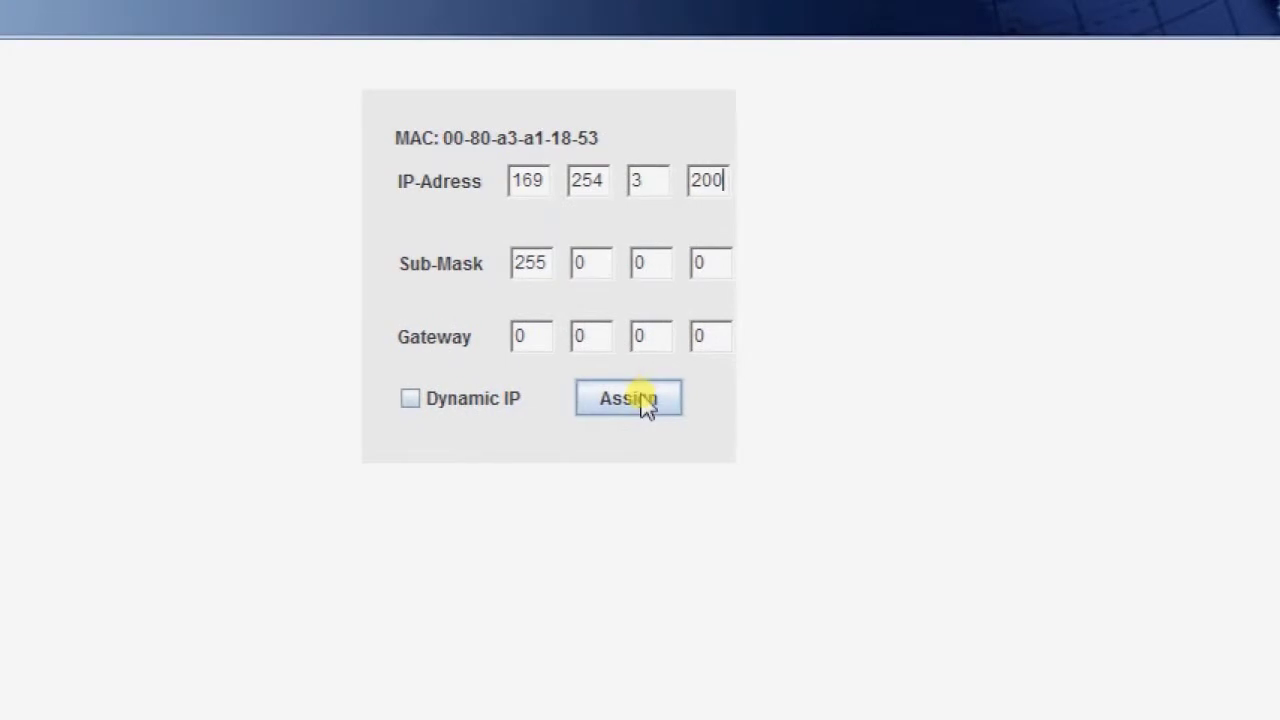
- Assign the new IP address to the device, agreeing to save it anyway and acknowledging the device reset
click(737, 581)
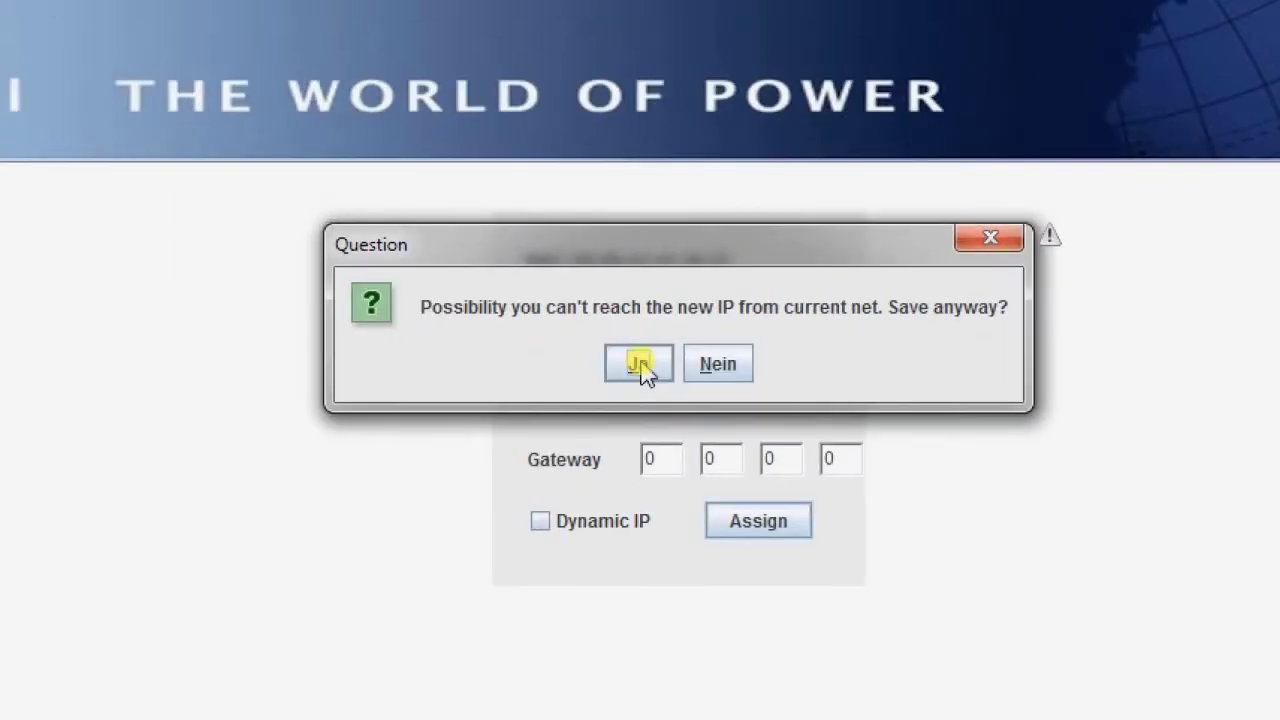
click(641, 365)
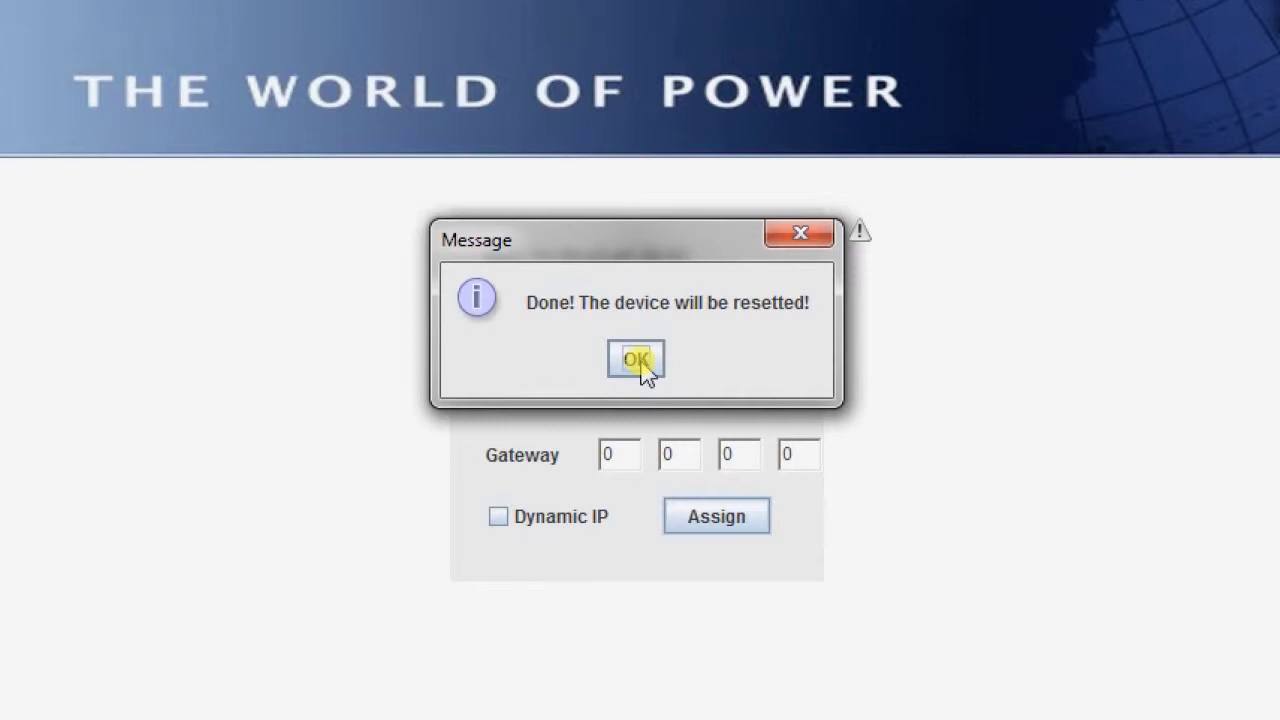
click(641, 365)
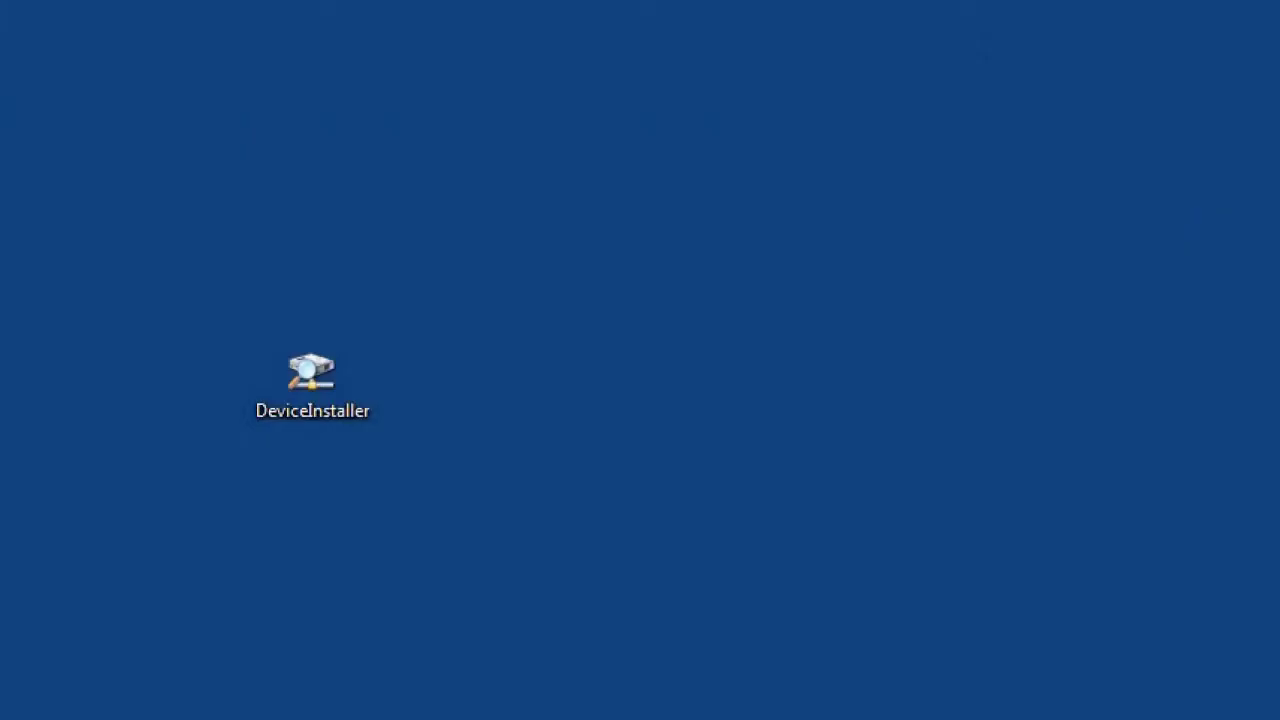
- Reopen Chrome, load the device's web page at 169.254.3.200 and go to its Control page
click(460, 702)
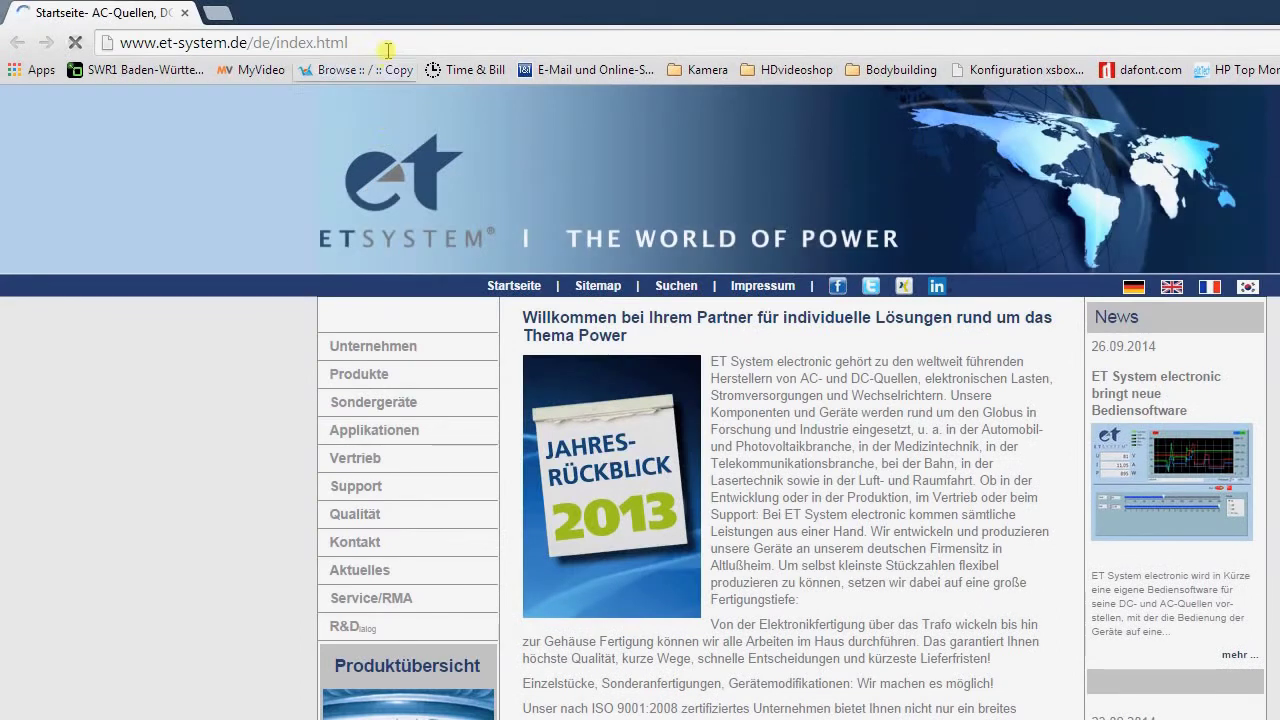
click(386, 43)
text(169.254.3.)
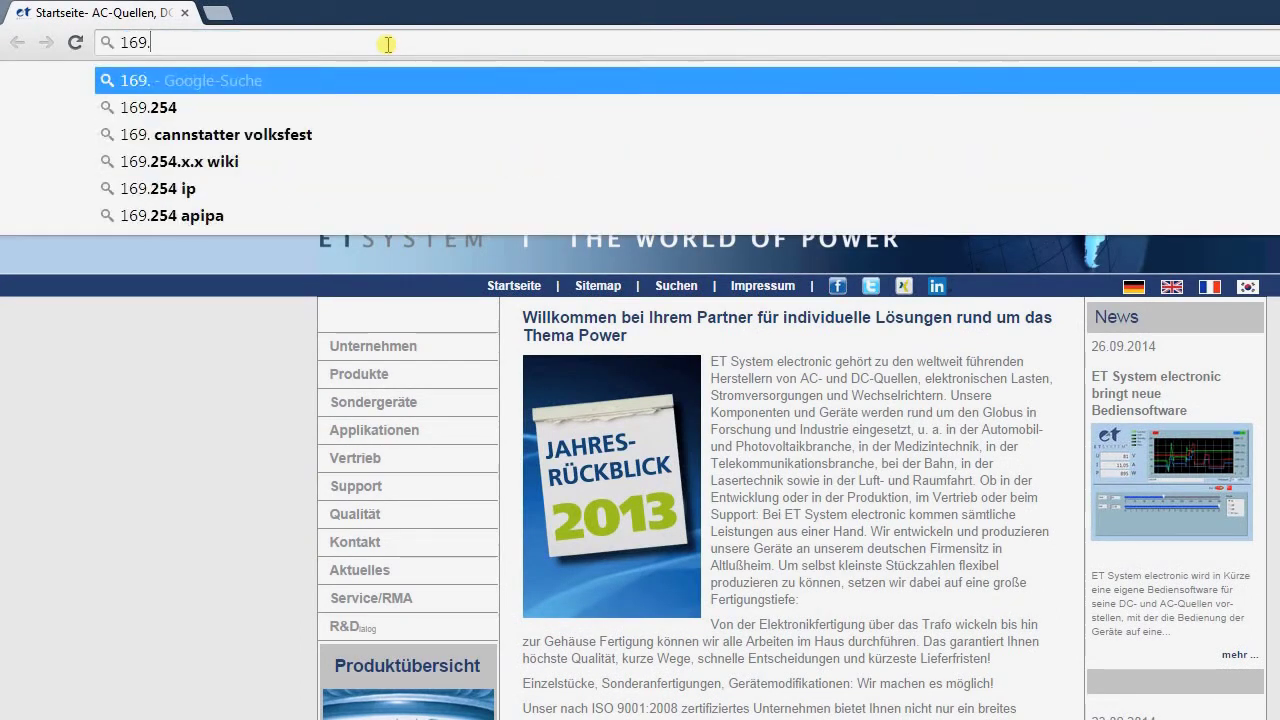
text(200)
key(Return)
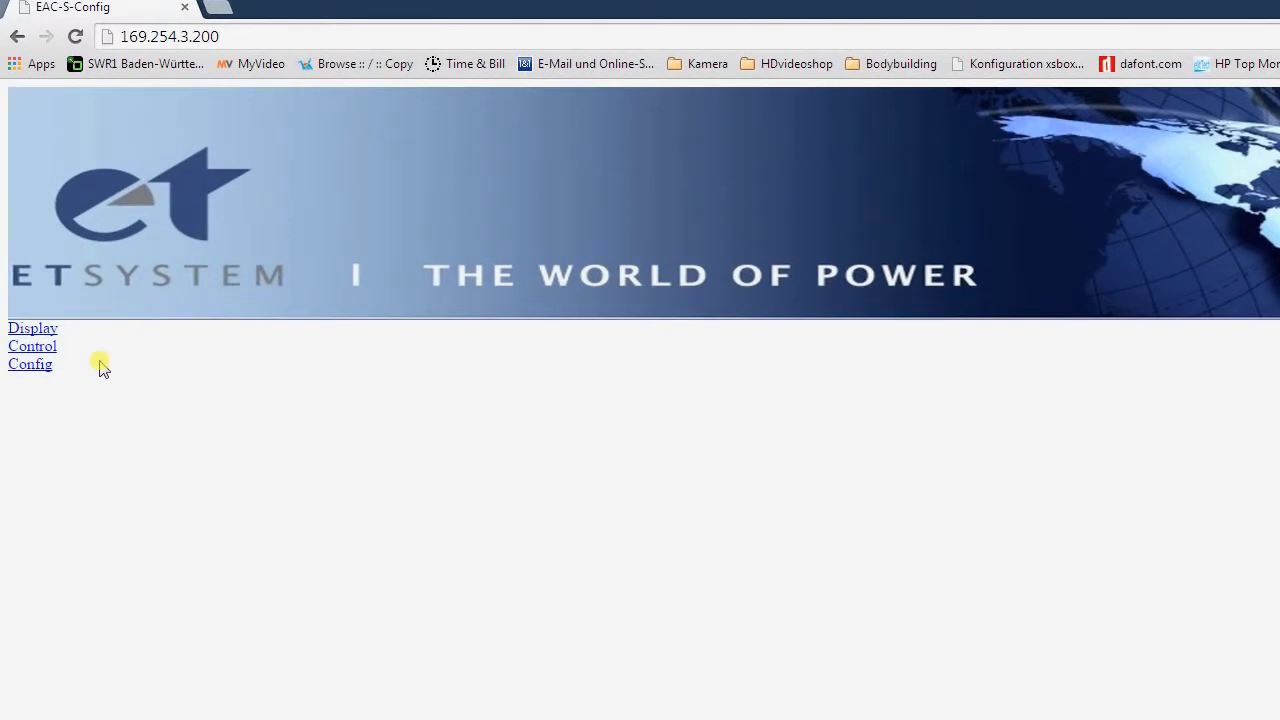
click(44, 356)
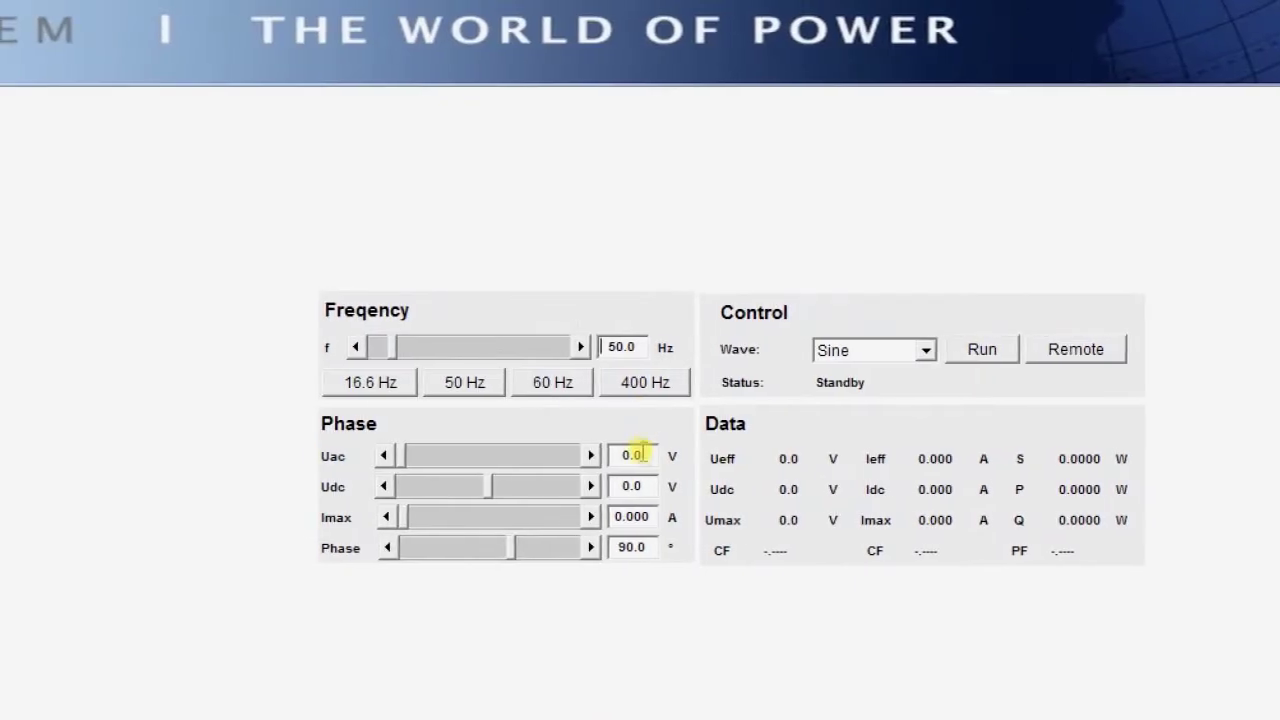
- Set the AC output voltage Uac to 230 V and the current limit Imax to 2 A
double_click(616, 456)
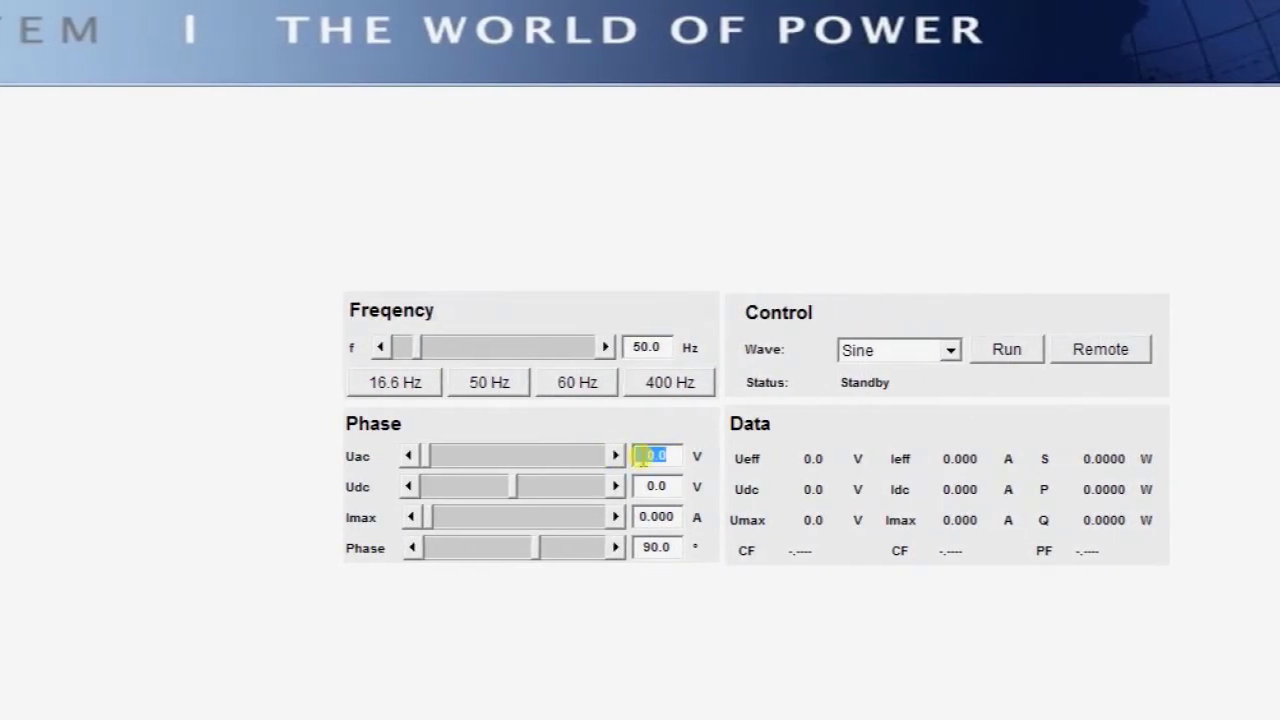
text(230)
key(Return)
double_click(630, 516)
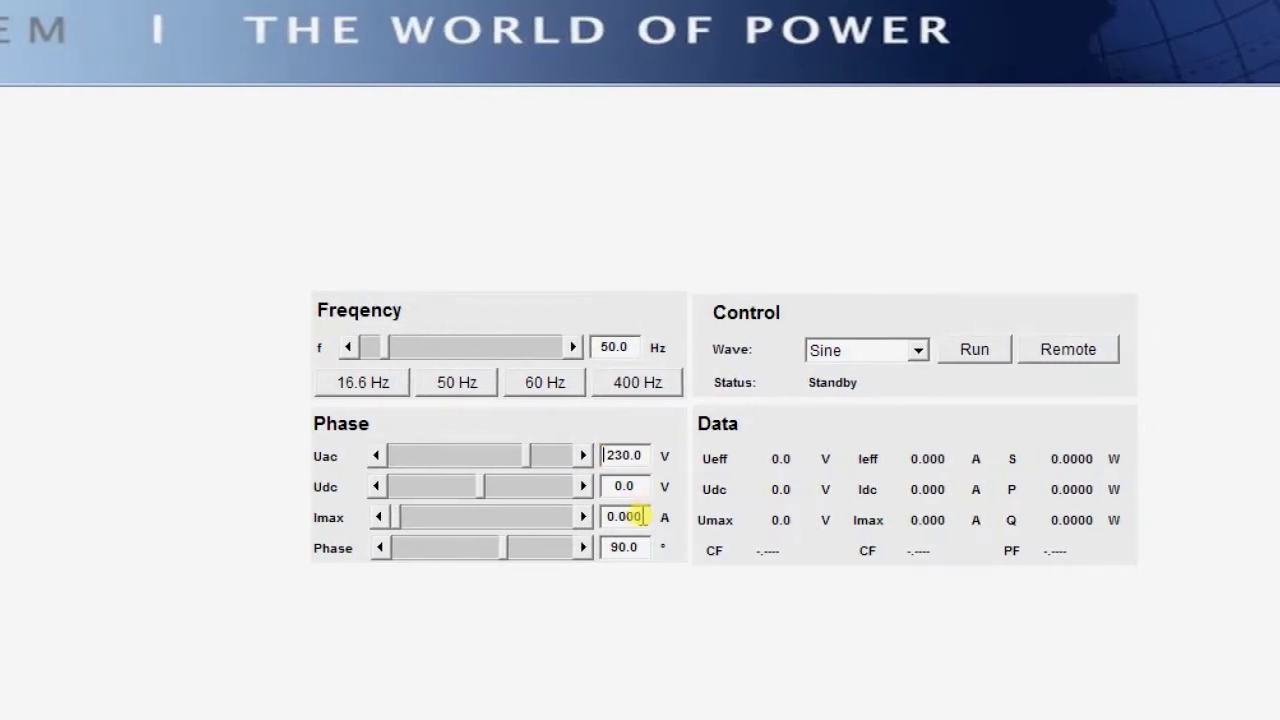
text(2)
key(Return)
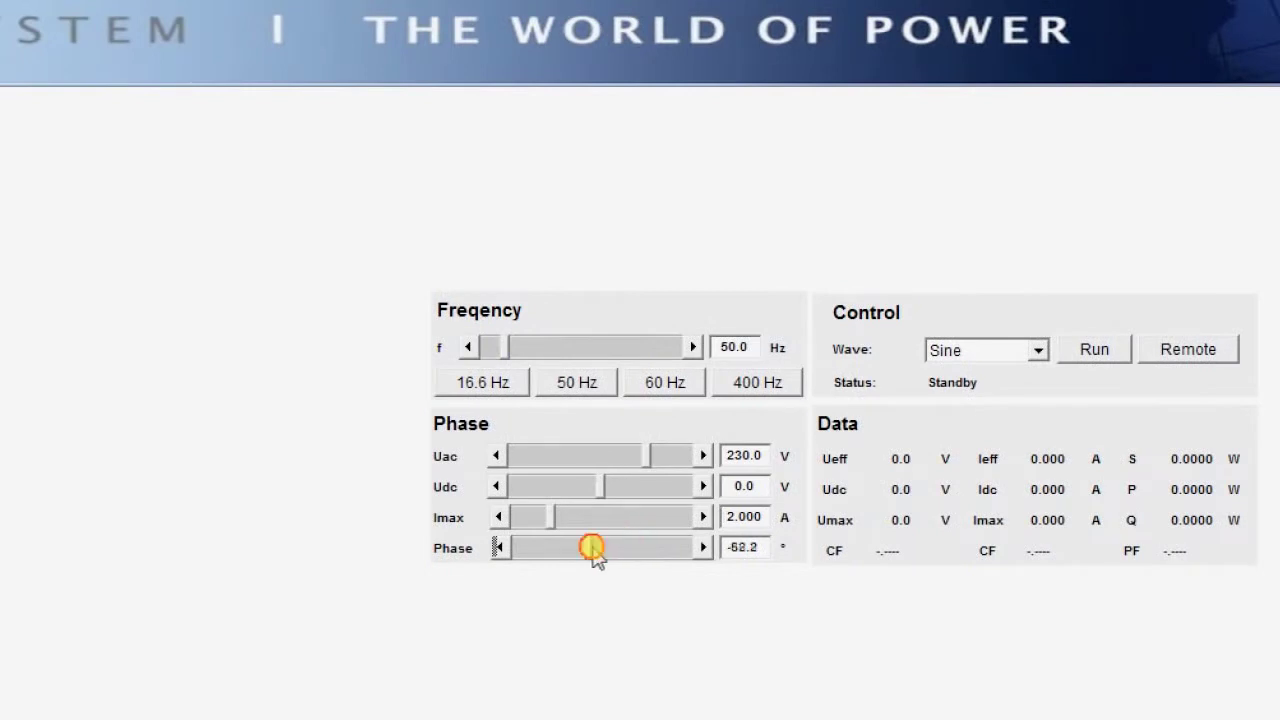
- Adjust the output phase angle and set it to 90°
drag(618, 550, 663, 554)
click(703, 547)
text(90)
key(Return)
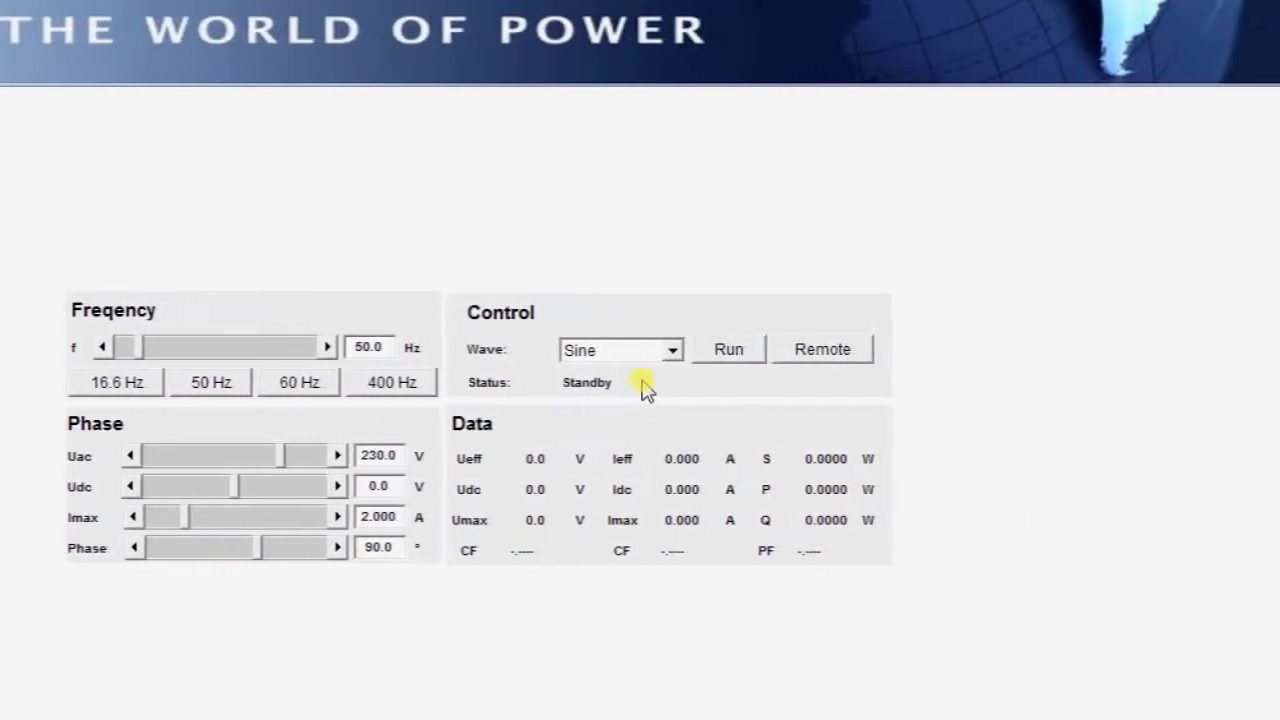
- Check the available waveforms, keep Sine selected and start the source's output
click(666, 351)
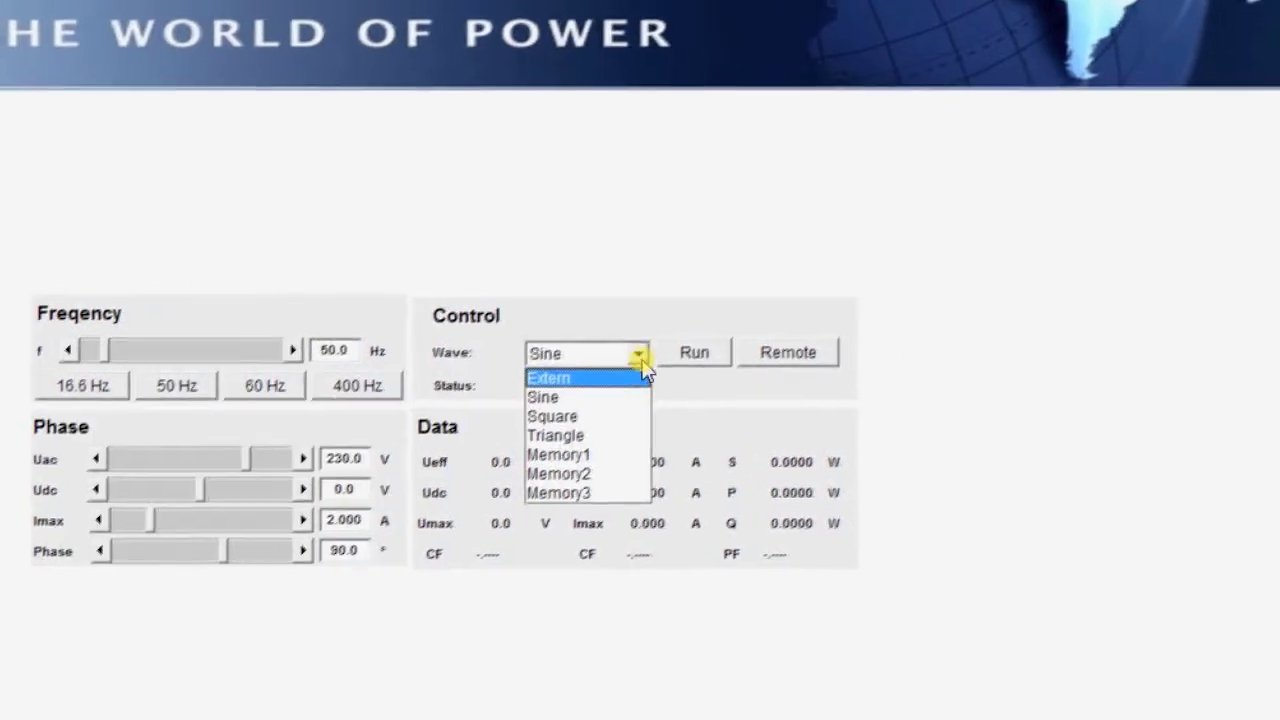
click(670, 355)
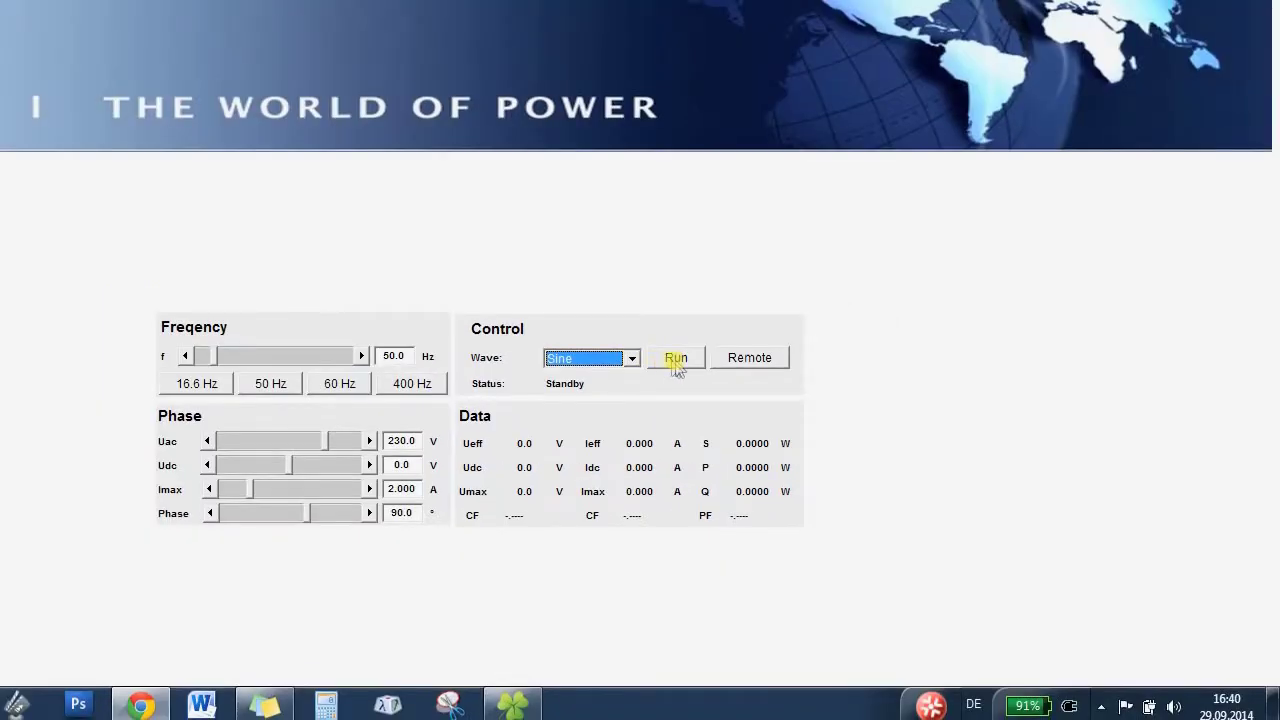
click(677, 362)
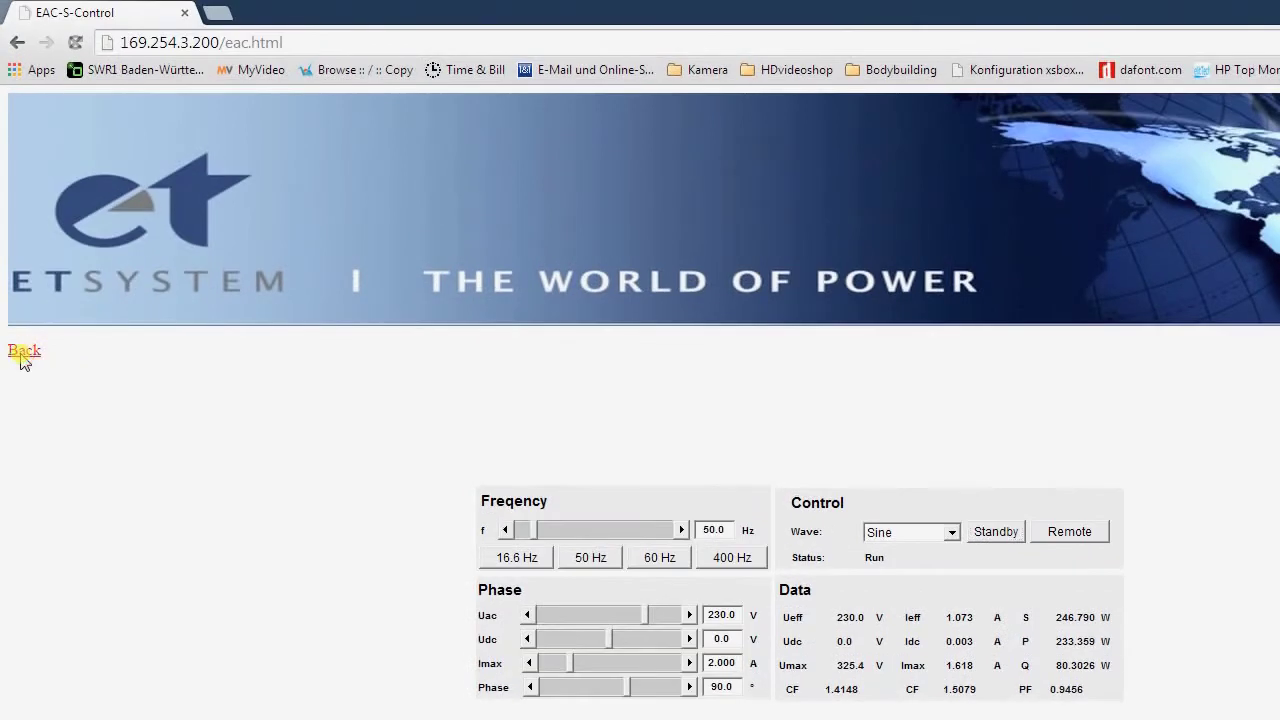
- Return from the Control page to the device's start page and open its Display page
click(21, 354)
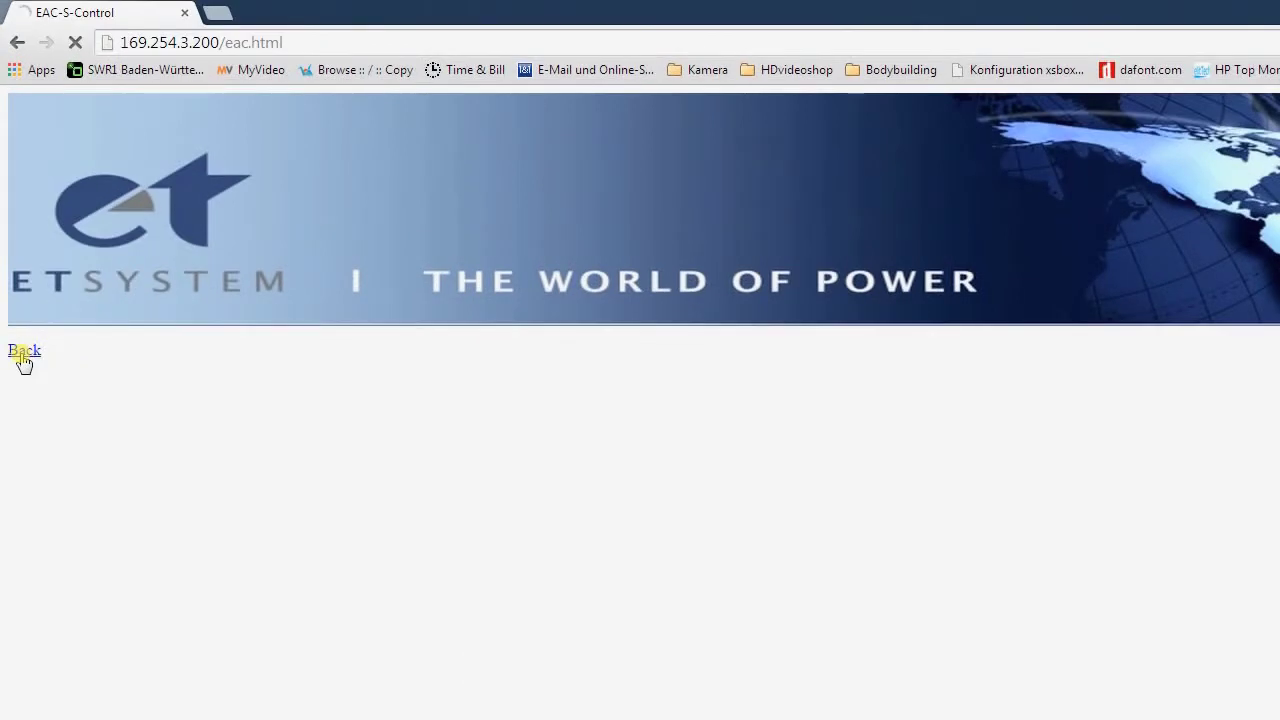
click(20, 336)
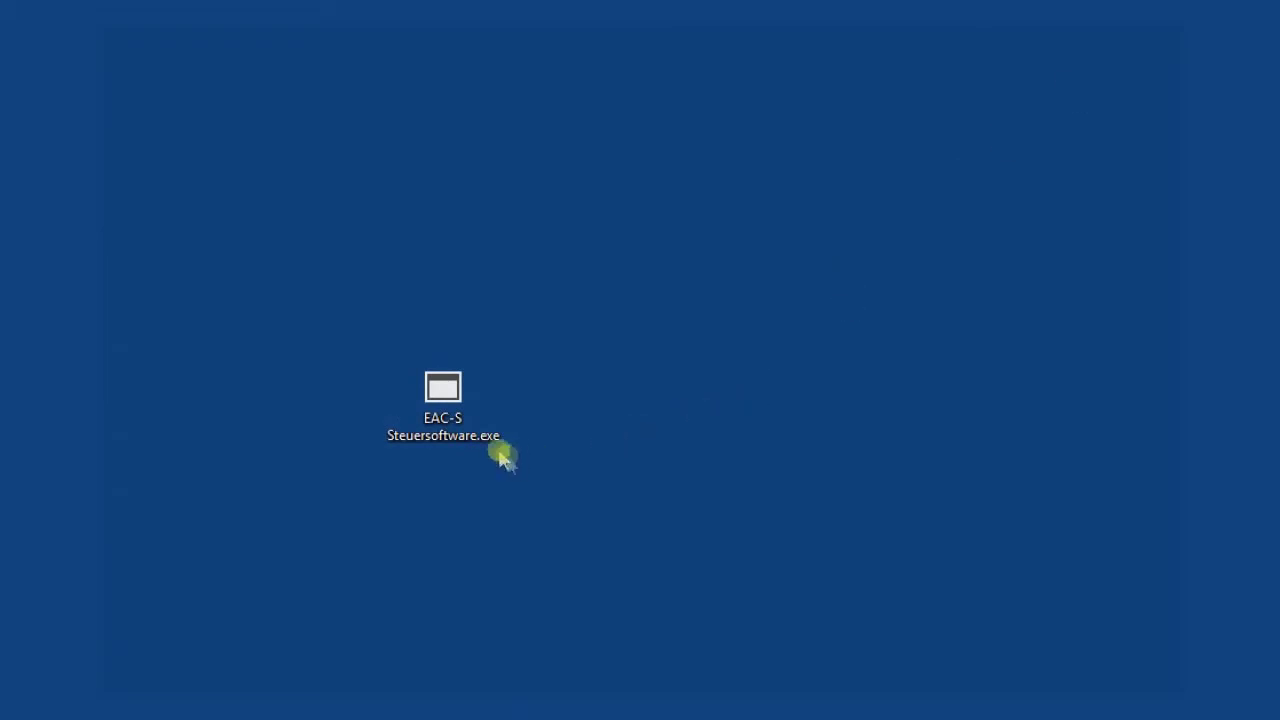
- Launch the EAC-S Steuersoftware from the desktop and connect it to the device at 169.254.3.200
click(455, 398)
double_click(446, 392)
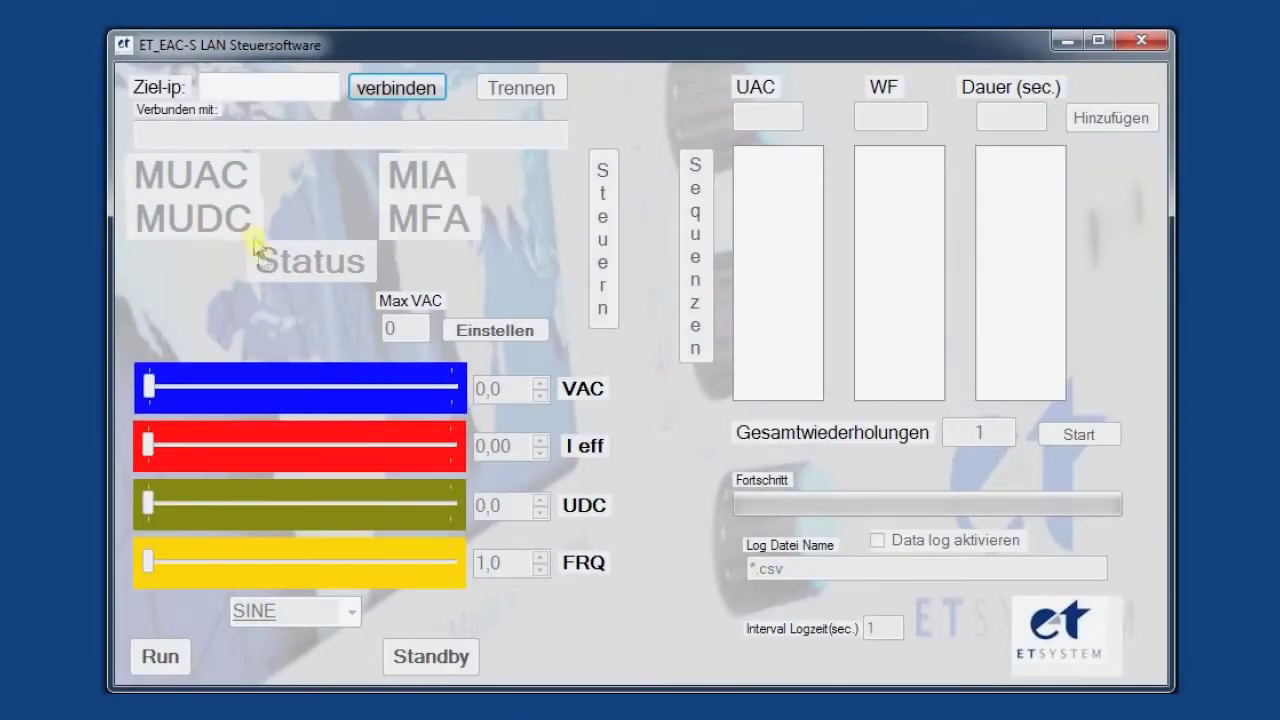
click(285, 86)
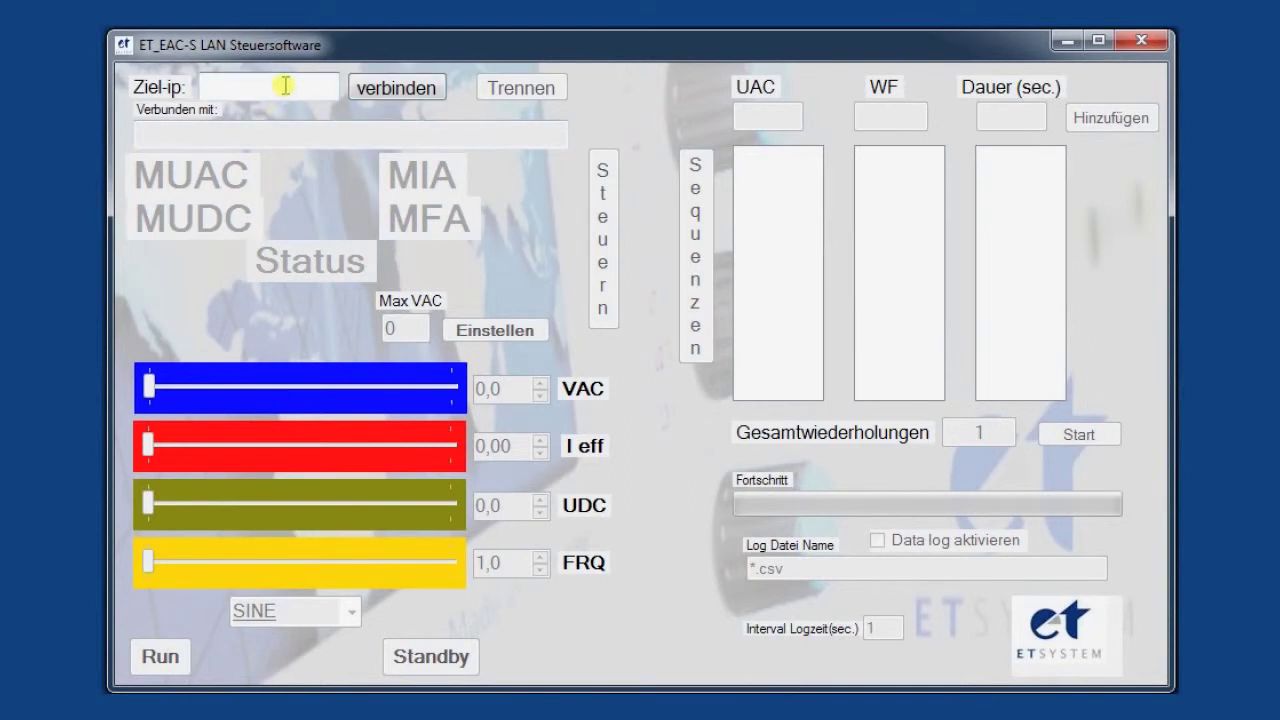
text(169.254.3.200)
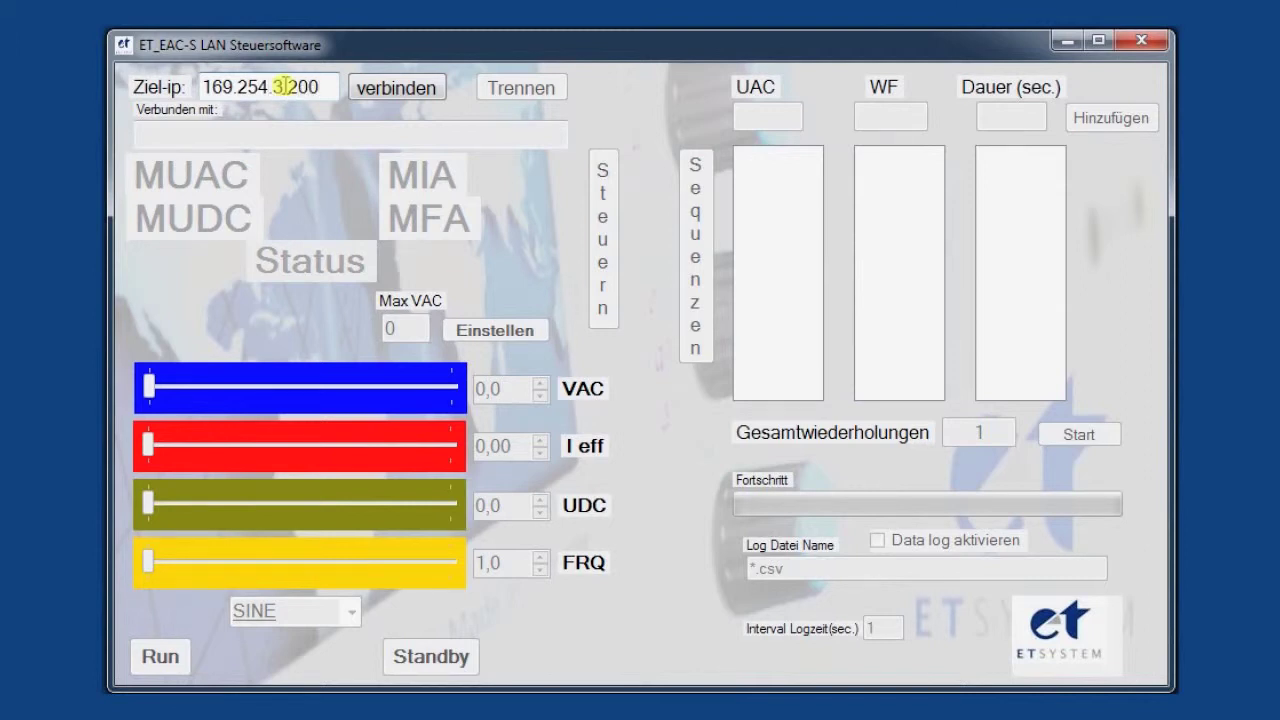
click(382, 90)
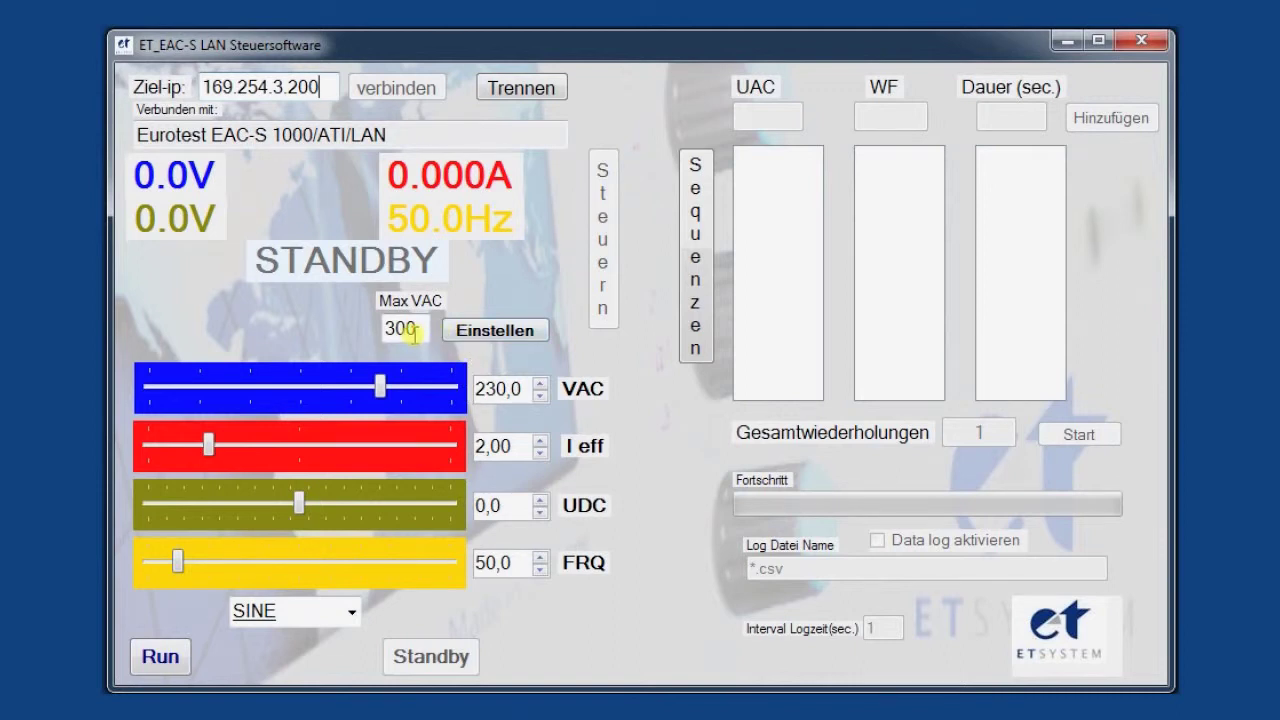
- Limit the maximum AC voltage (Max VAC) to 150 V and raise the VAC output setting to 150 V
drag(423, 329, 371, 326)
text(15)
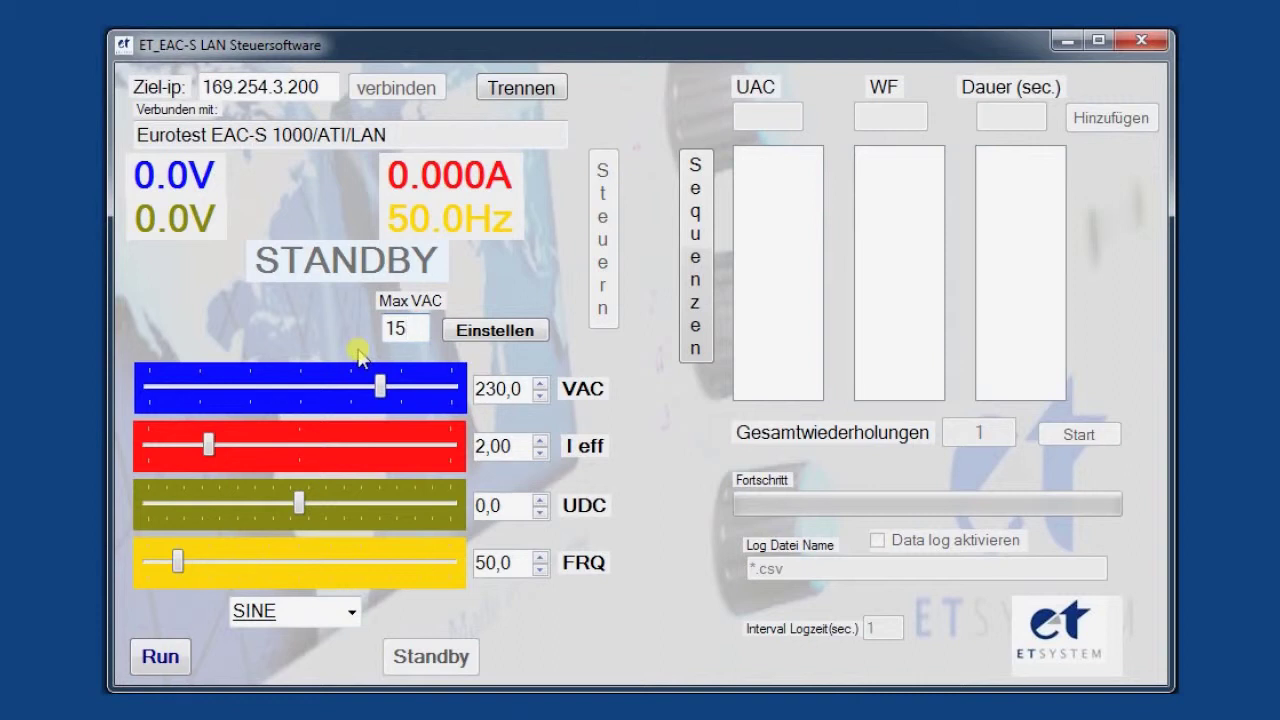
text(0)
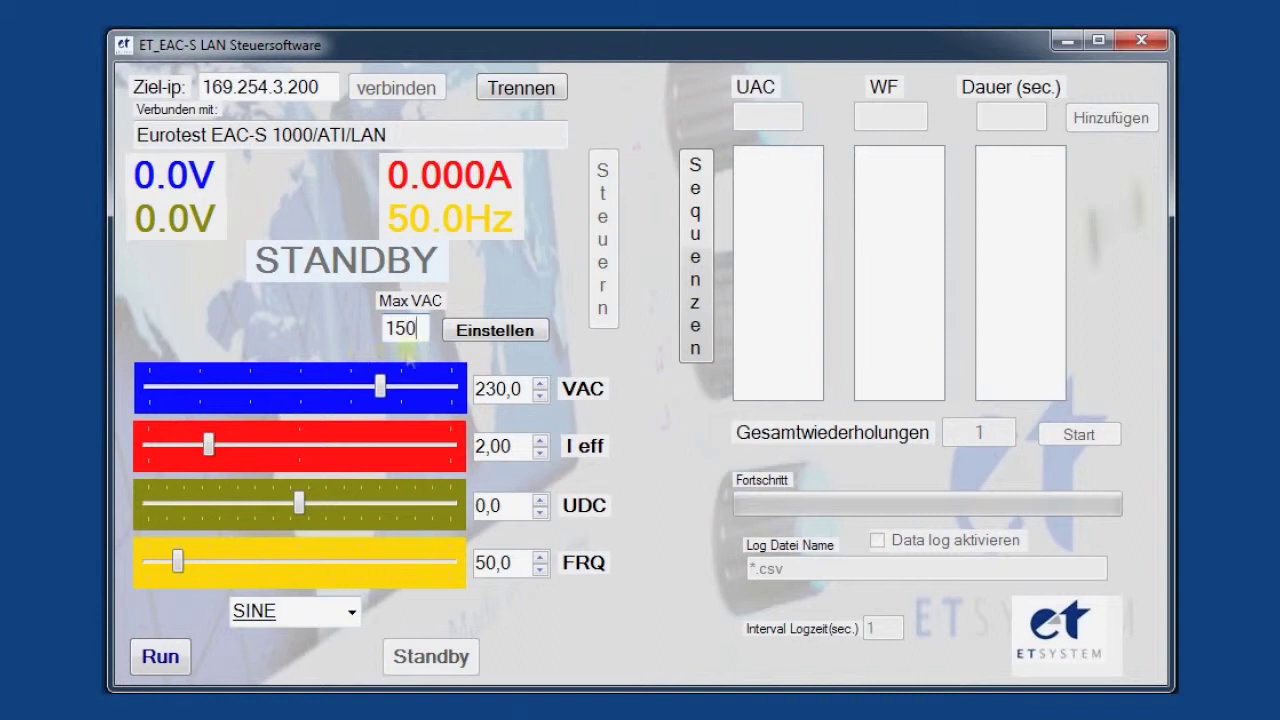
click(481, 333)
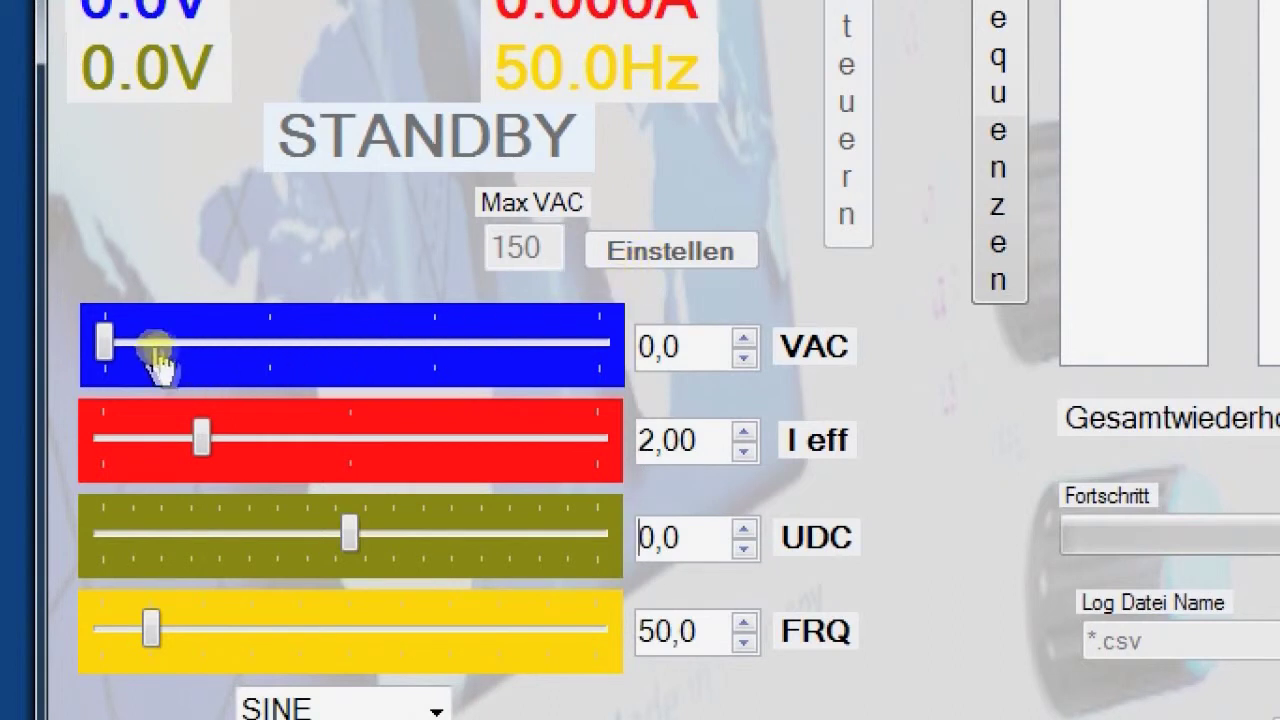
drag(109, 343, 623, 360)
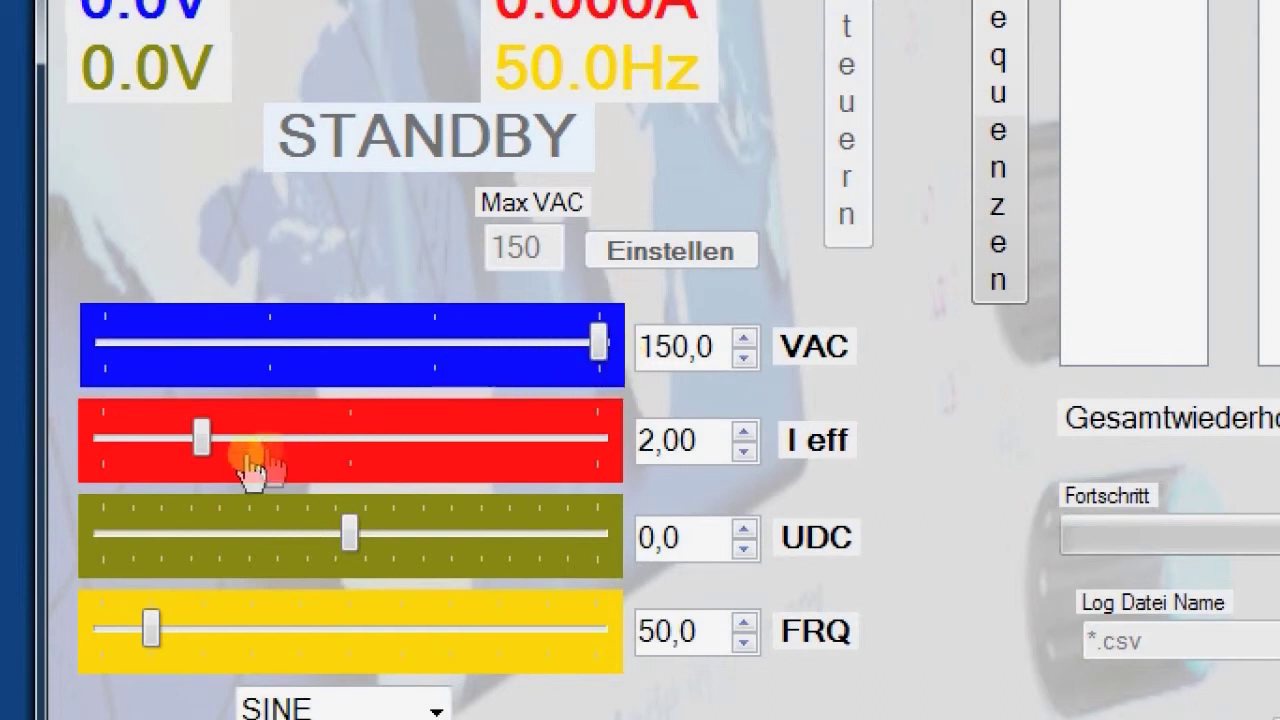
- Try small adjustments of the effective current limit (I eff) and set it to 3 A
mouse_move(200, 443)
mouse_down()
mouse_move(309, 449)
mouse_move(276, 462)
mouse_move(217, 451)
mouse_up()
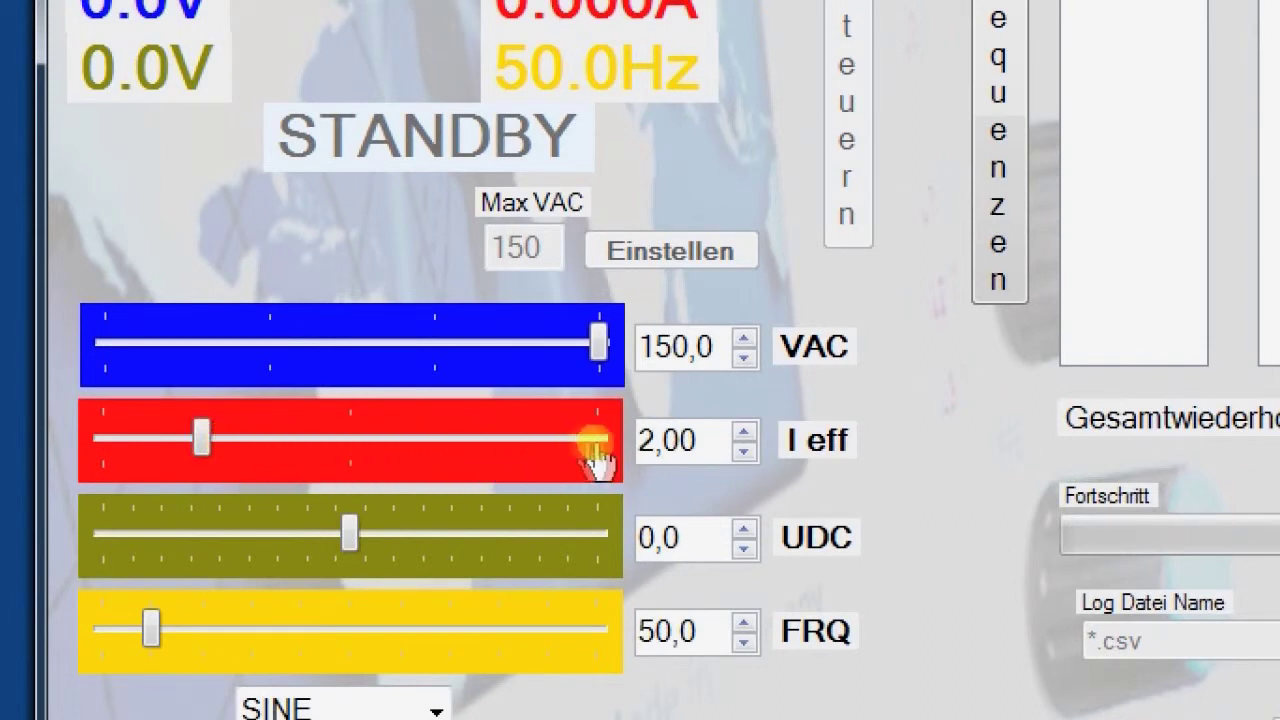
click(744, 434)
click(744, 434)
click(744, 434)
click(744, 454)
click(744, 454)
click(744, 454)
click(744, 454)
drag(720, 441, 612, 442)
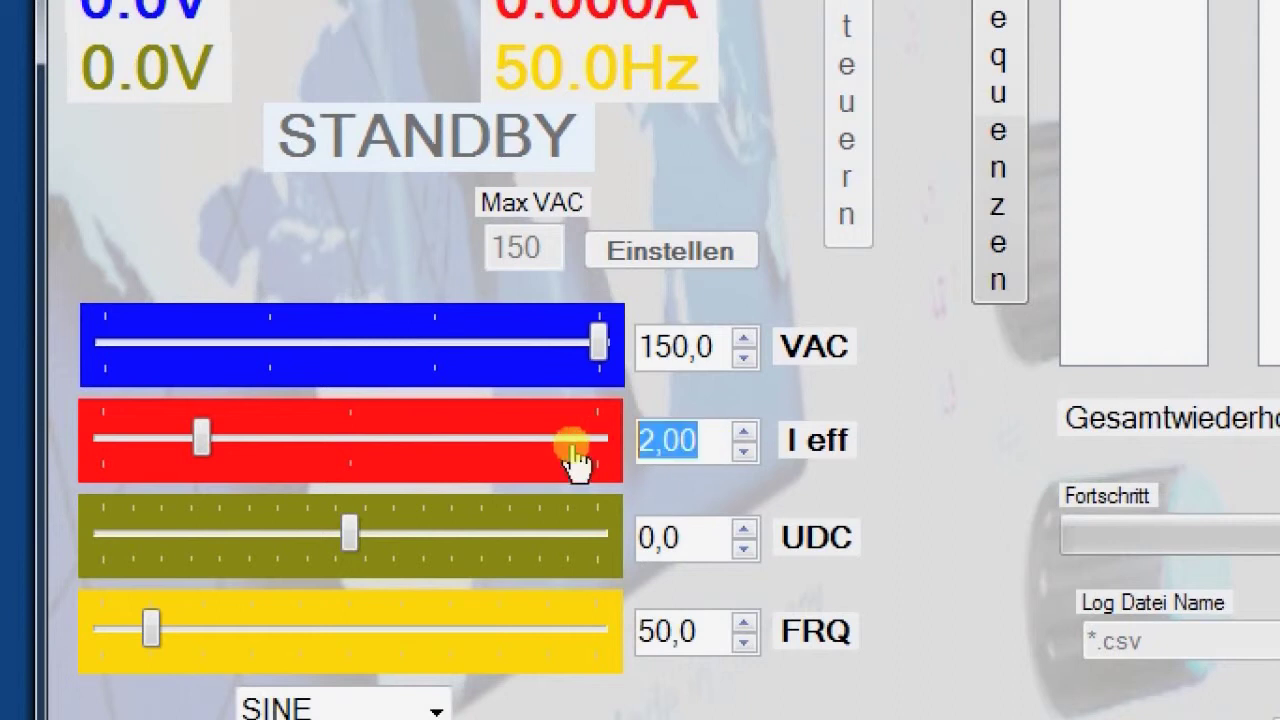
text(3)
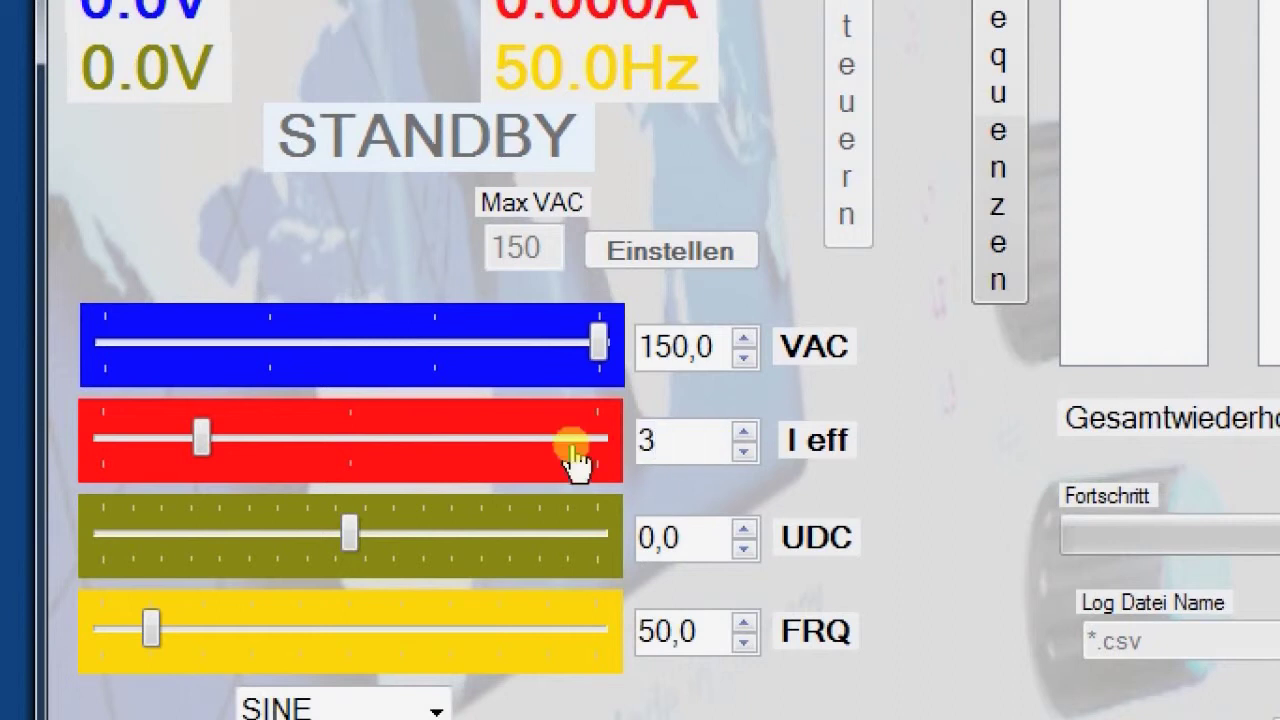
key(Return)
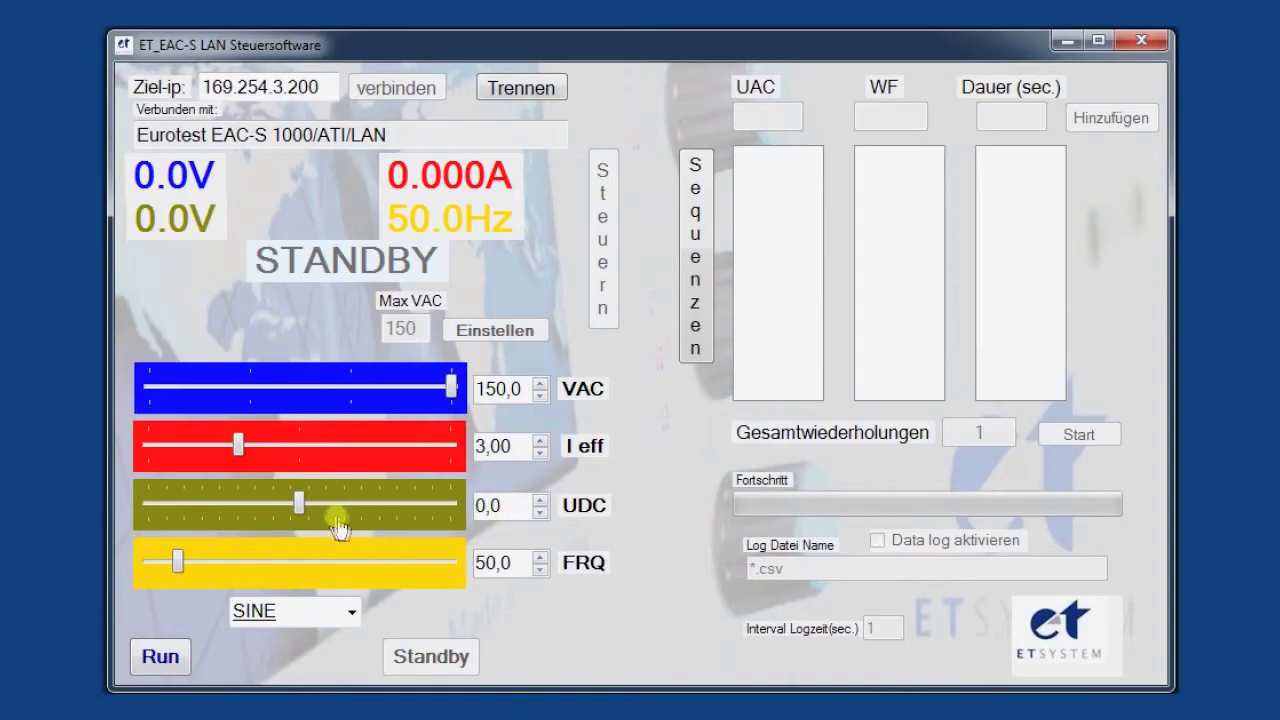
- Switch the waveform to RECT and TRIANGLE, return it to SINE, and start the output
click(352, 613)
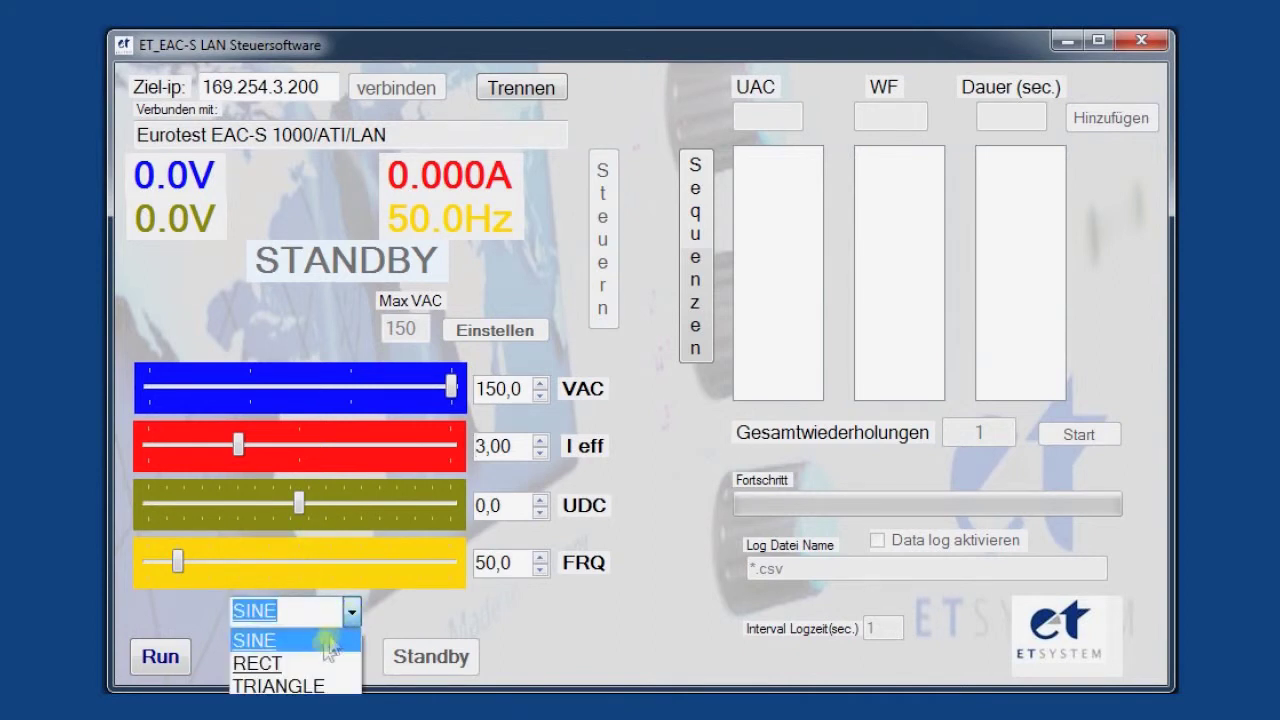
click(305, 664)
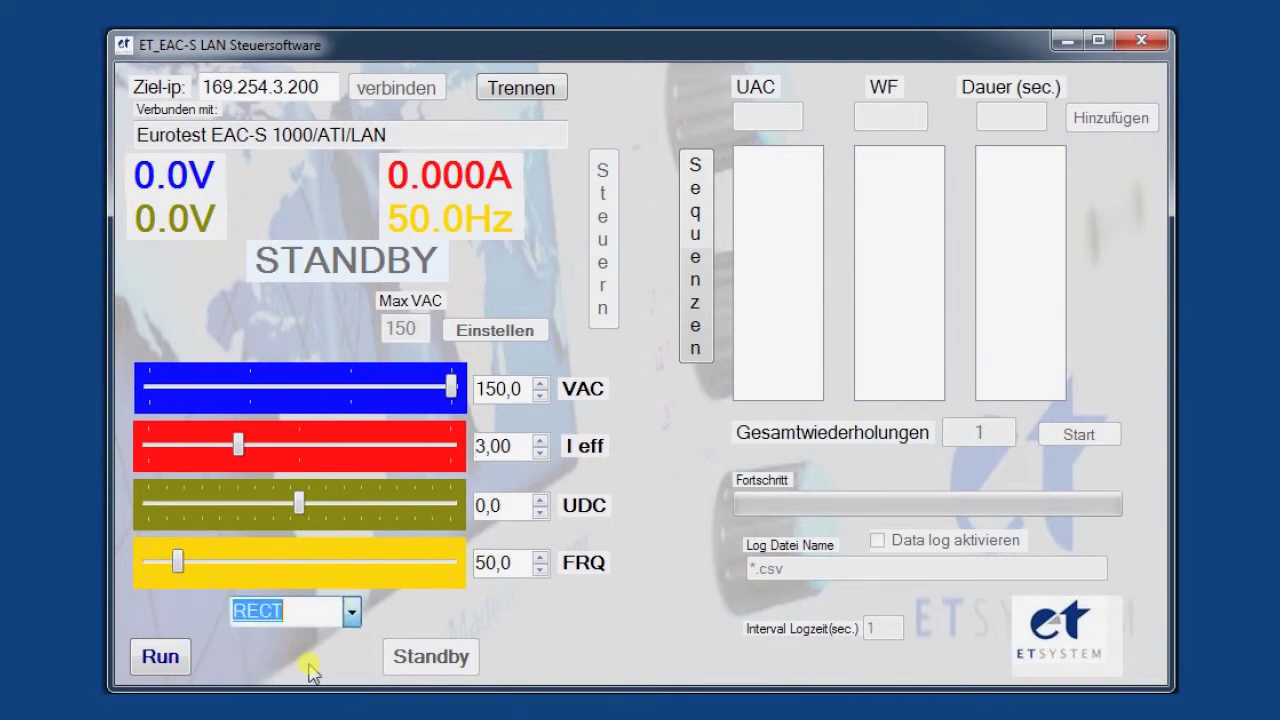
click(351, 611)
click(326, 686)
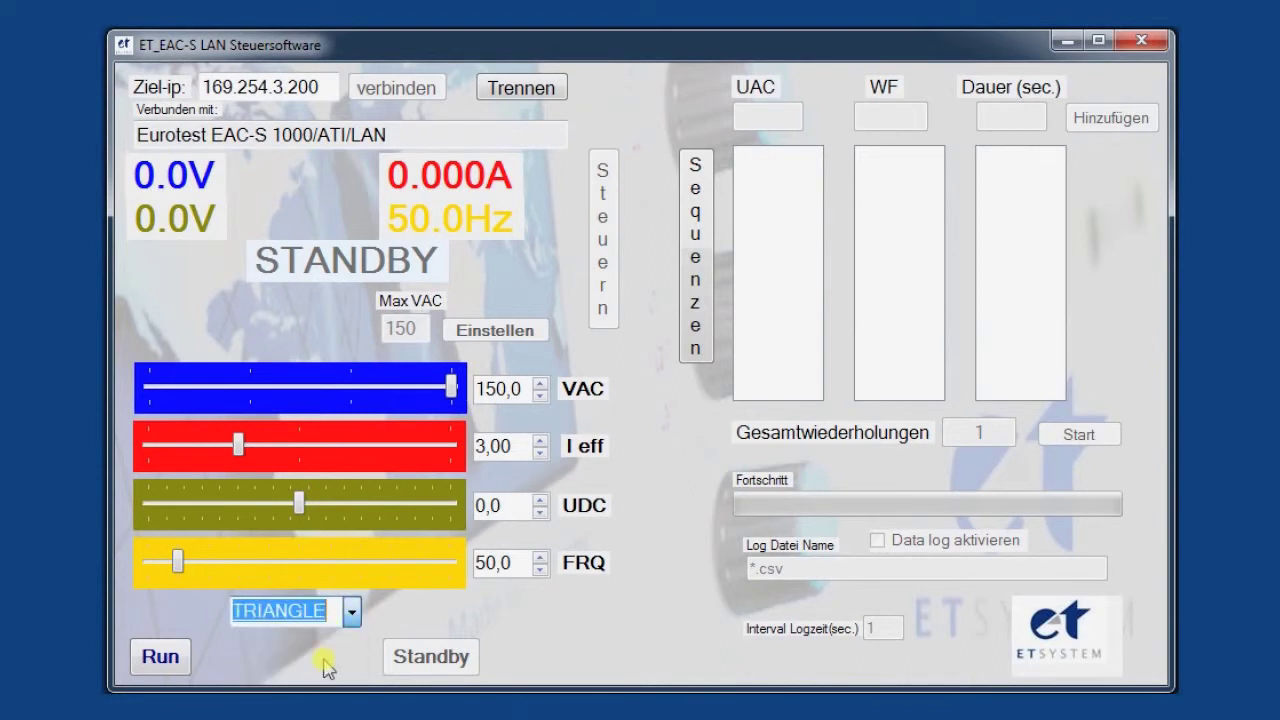
click(350, 611)
click(329, 640)
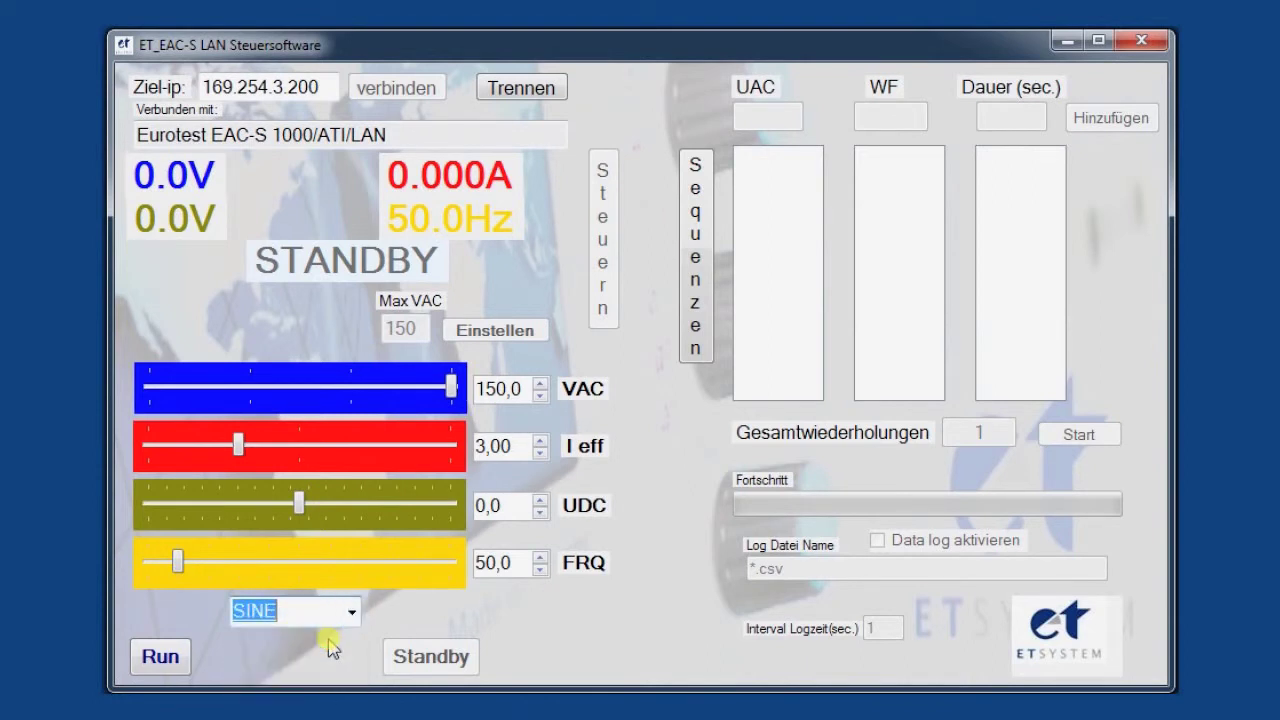
click(166, 658)
- Disconnect the control software from the device and reconnect it to the target IP 169.254.3.200
click(519, 88)
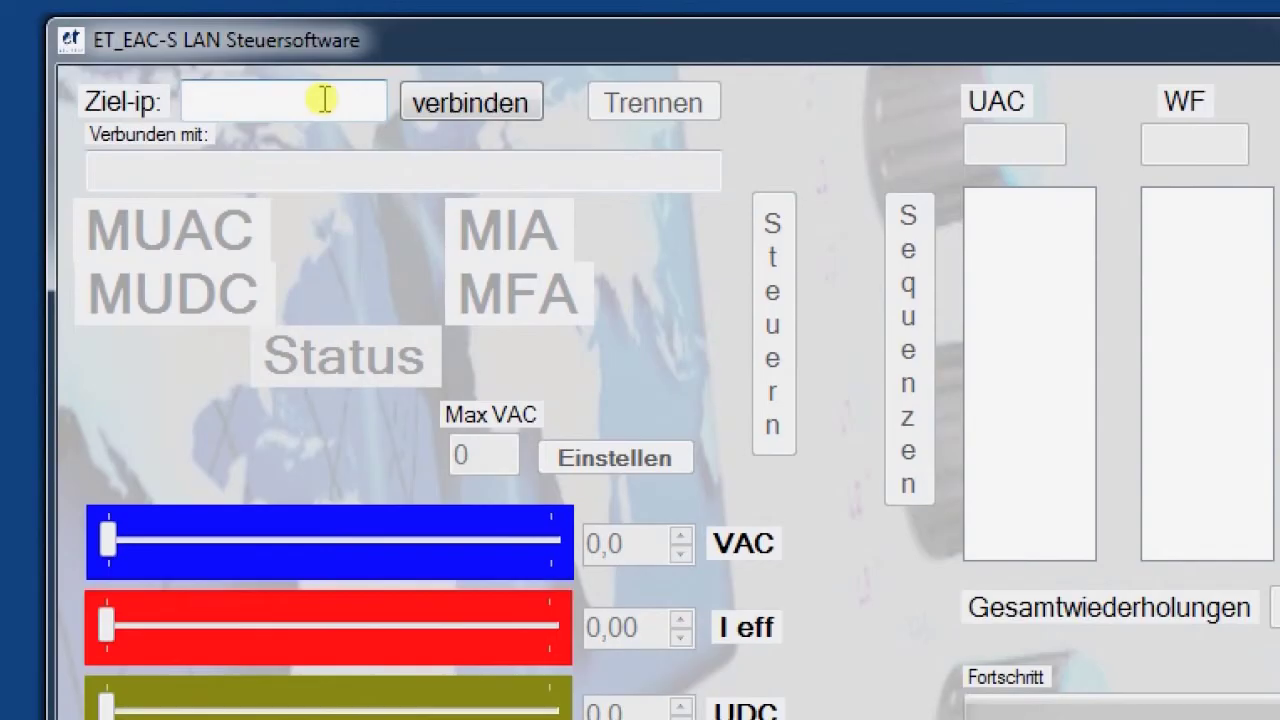
click(325, 99)
text(169.254.3.200)
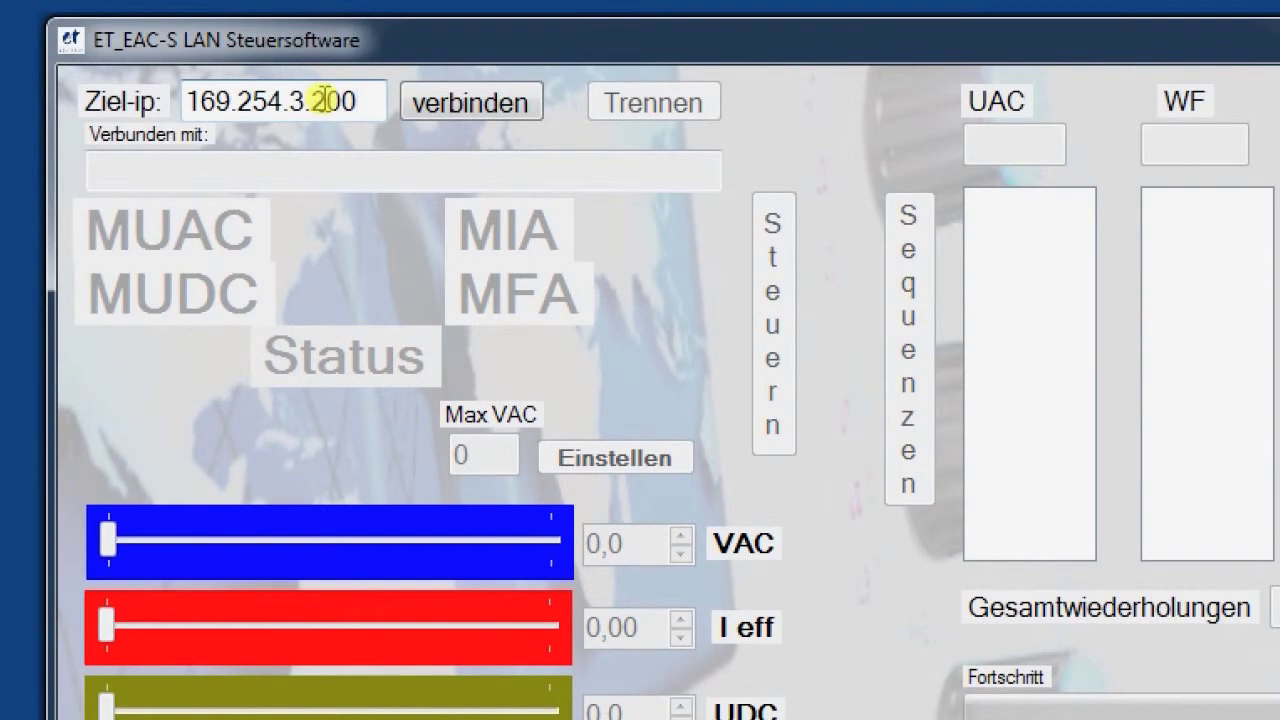
click(445, 102)
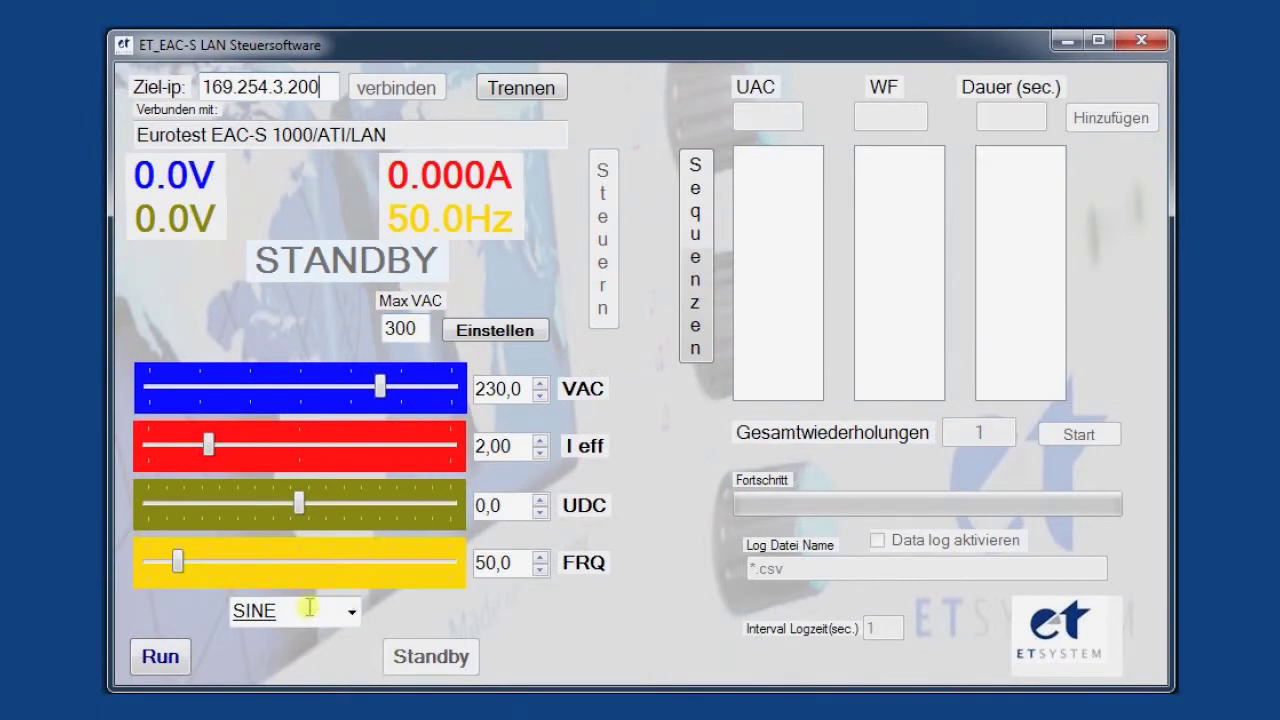
- Run the output while lowering the effective current limit to 1.00 A and restoring it to 2.00 A, ending in standby
click(158, 664)
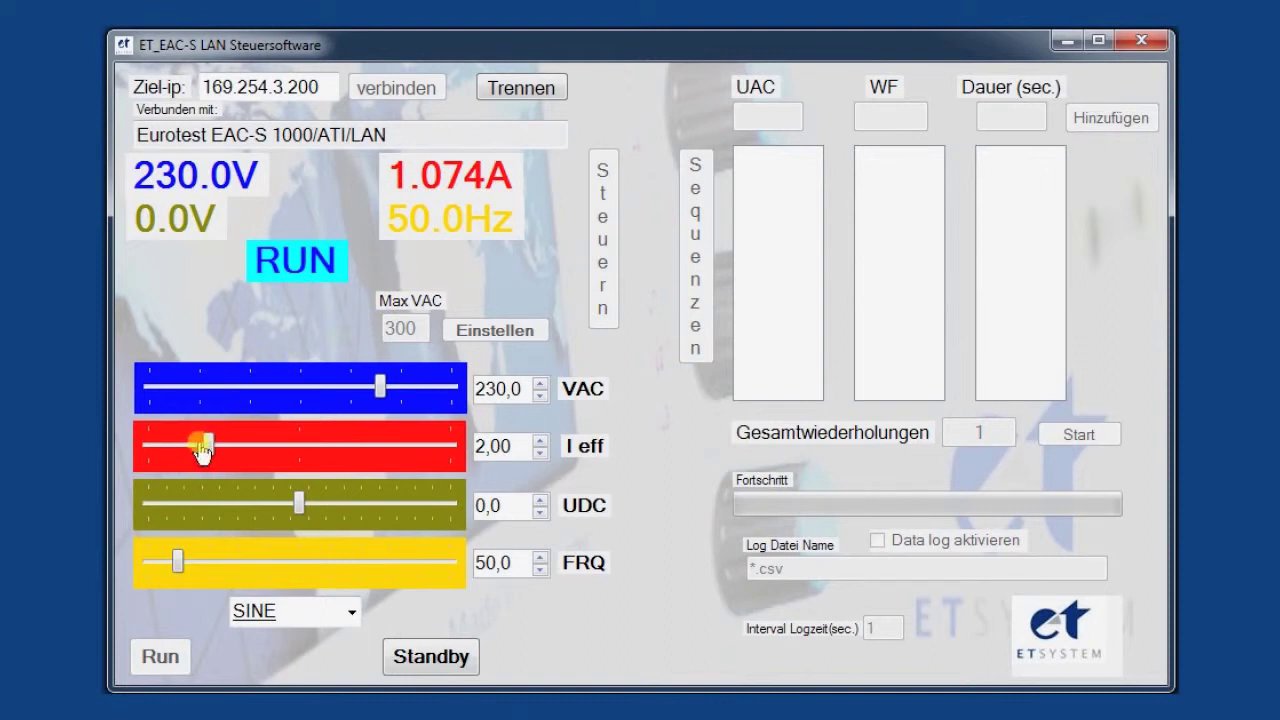
drag(207, 446, 184, 446)
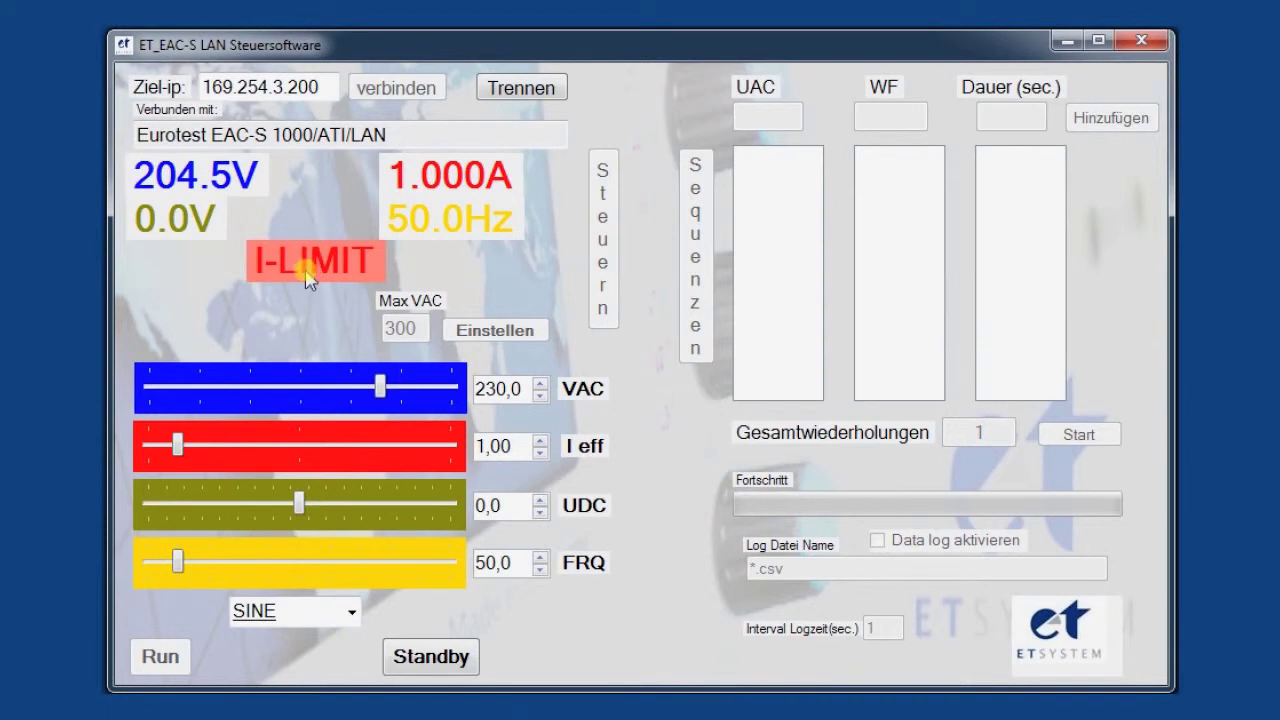
click(179, 444)
drag(180, 444, 204, 448)
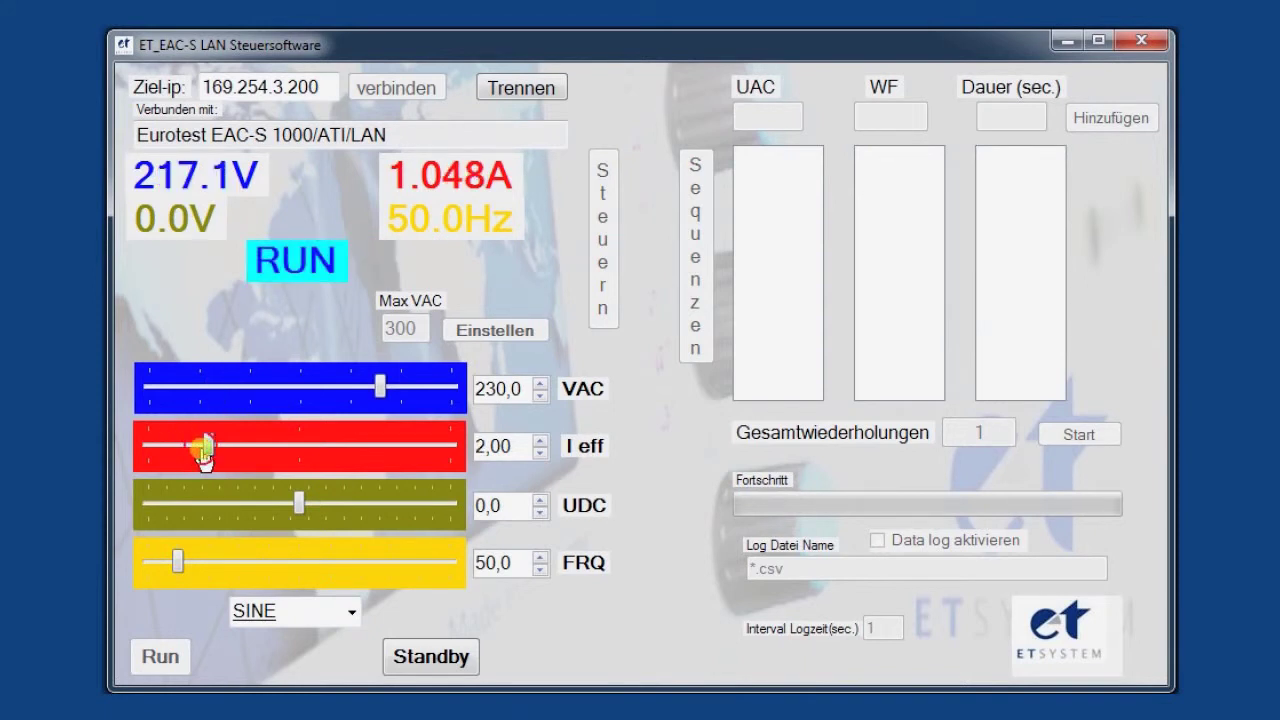
click(438, 660)
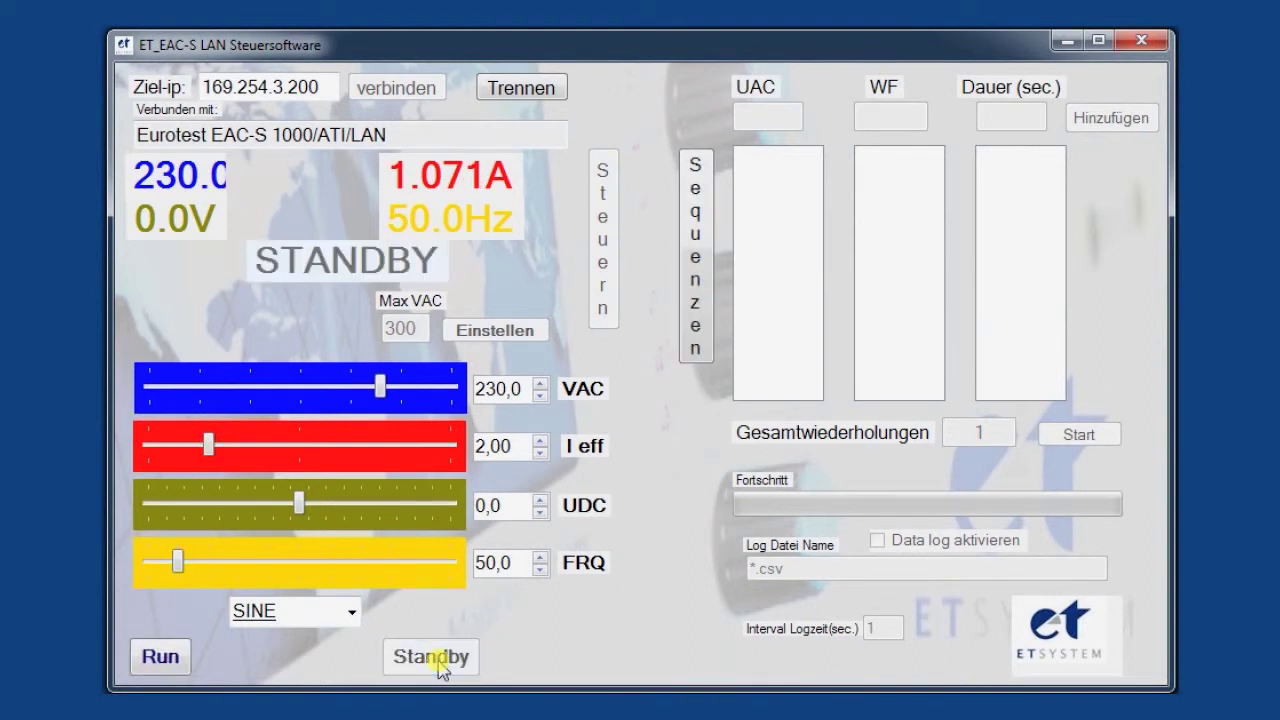
- Enable sequence mode and add a first sequence entry with UAC 230, WF 1 and a duration of 5 seconds
click(696, 245)
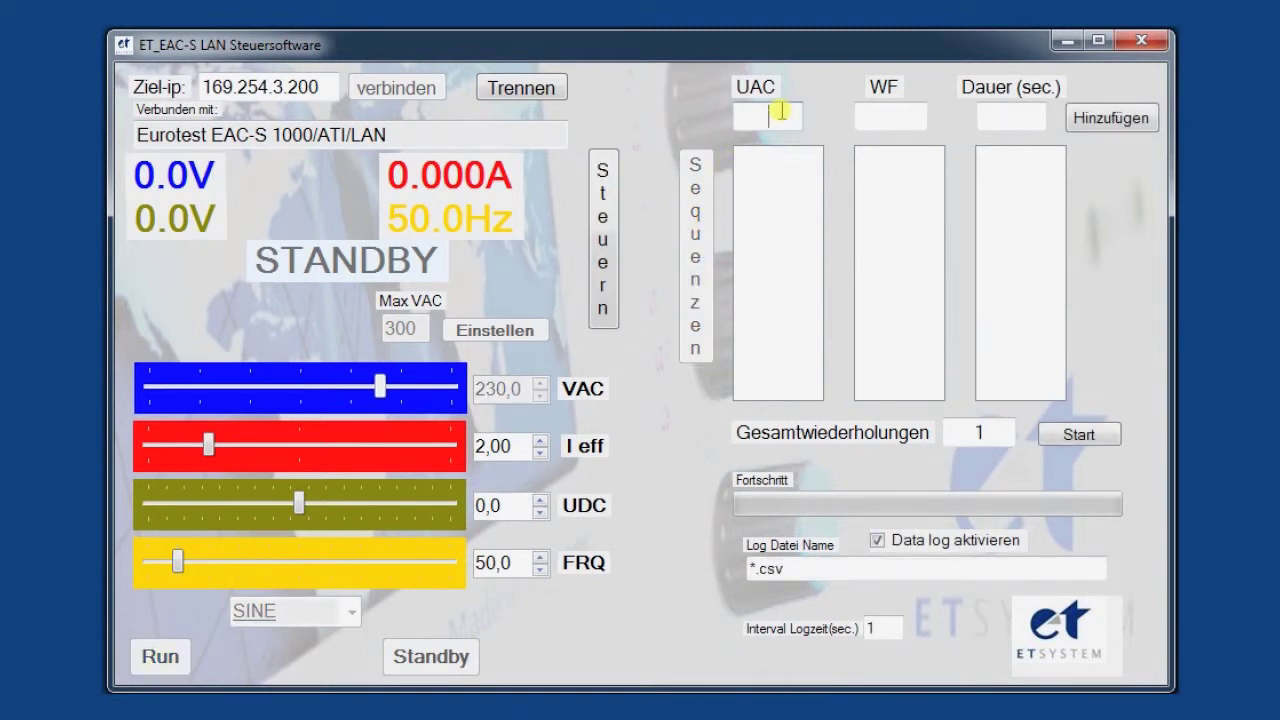
text(230)
click(886, 116)
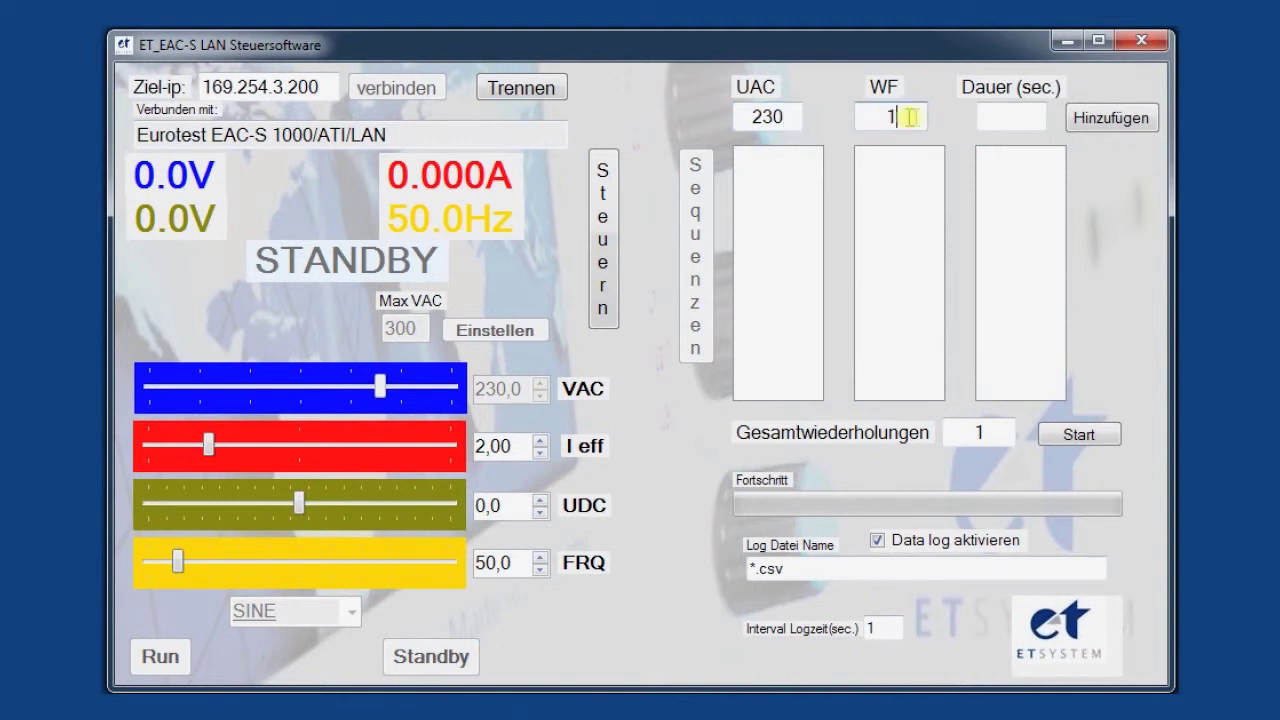
click(1010, 118)
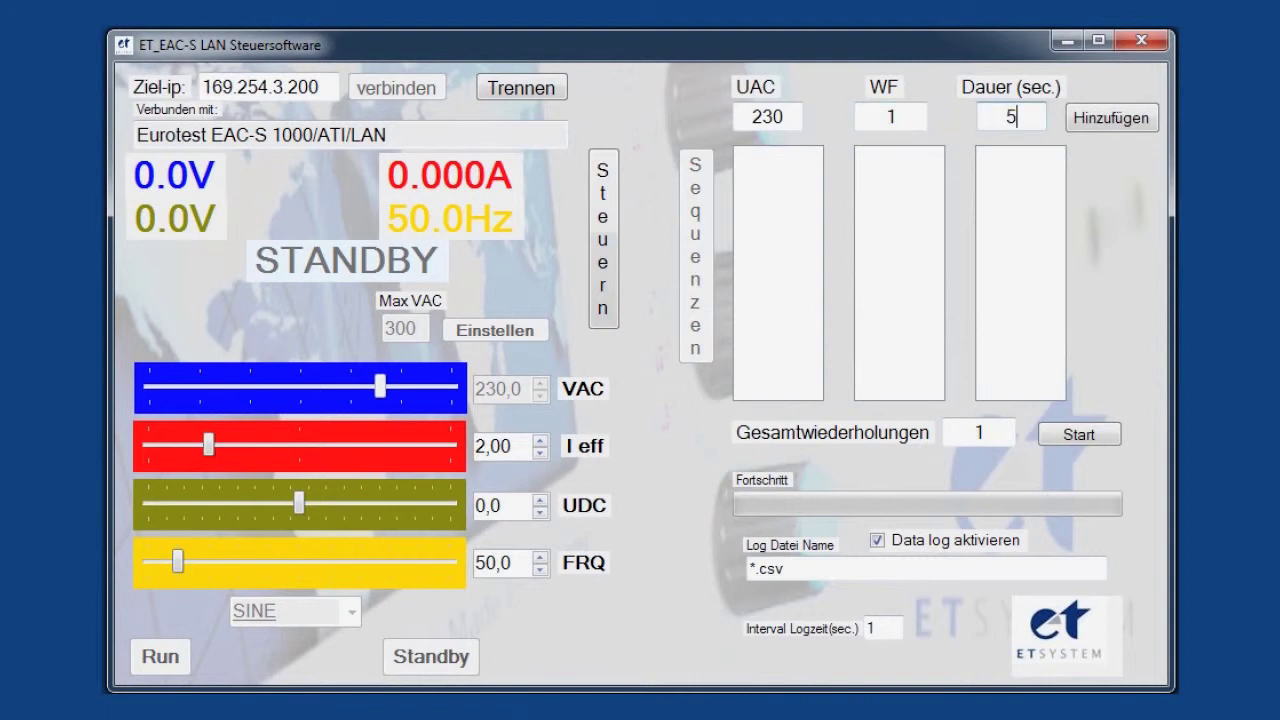
click(1124, 122)
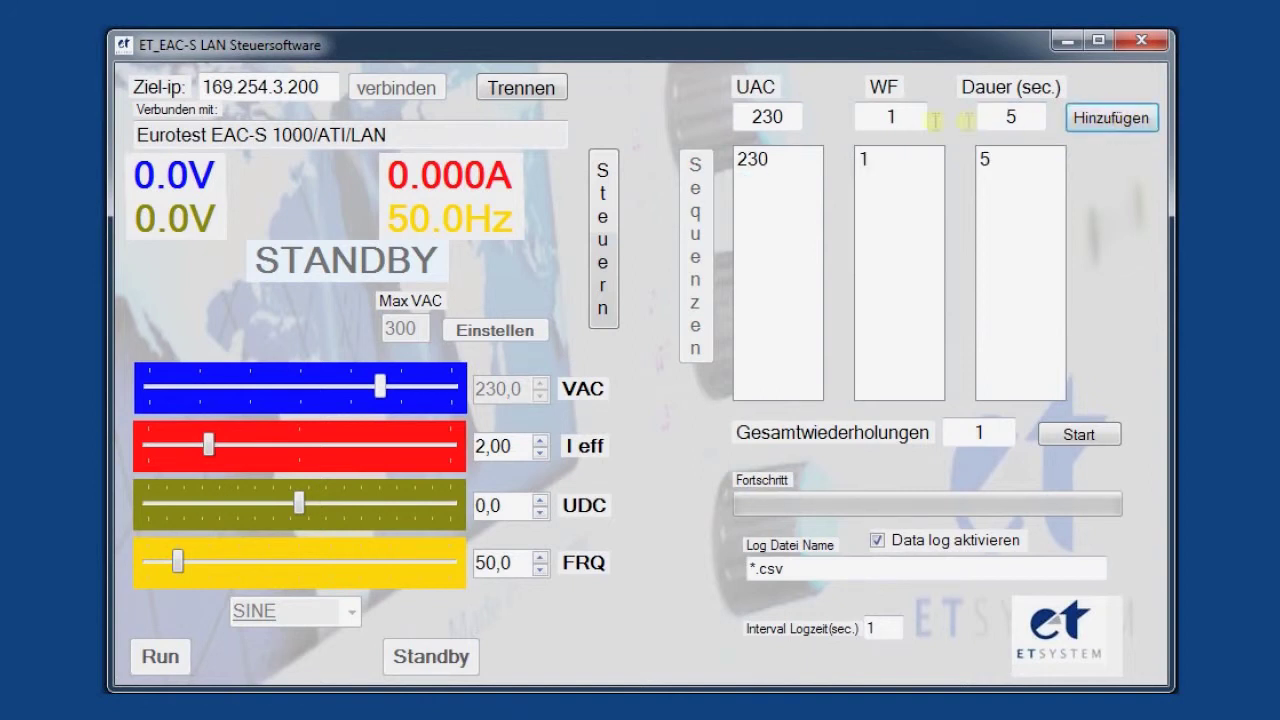
- Add a second sequence entry with UAC 100, WF 1 and a duration of 5 seconds
double_click(767, 118)
text(100)
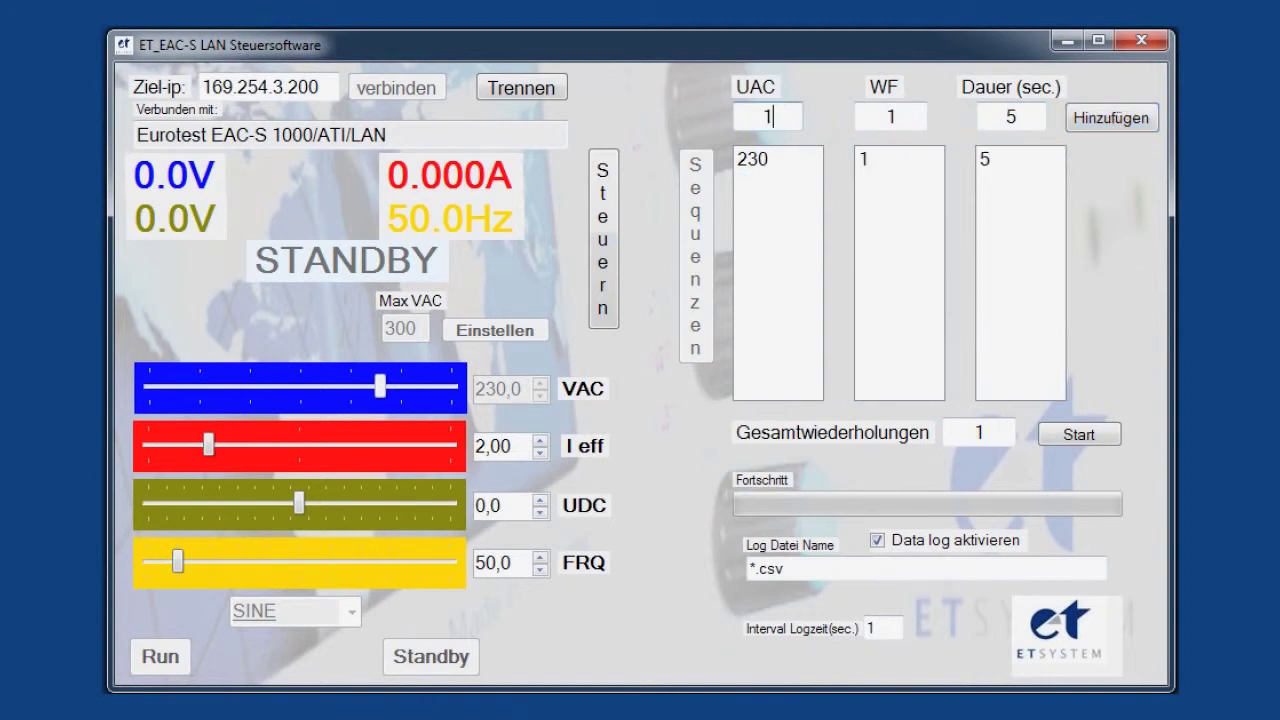
click(900, 117)
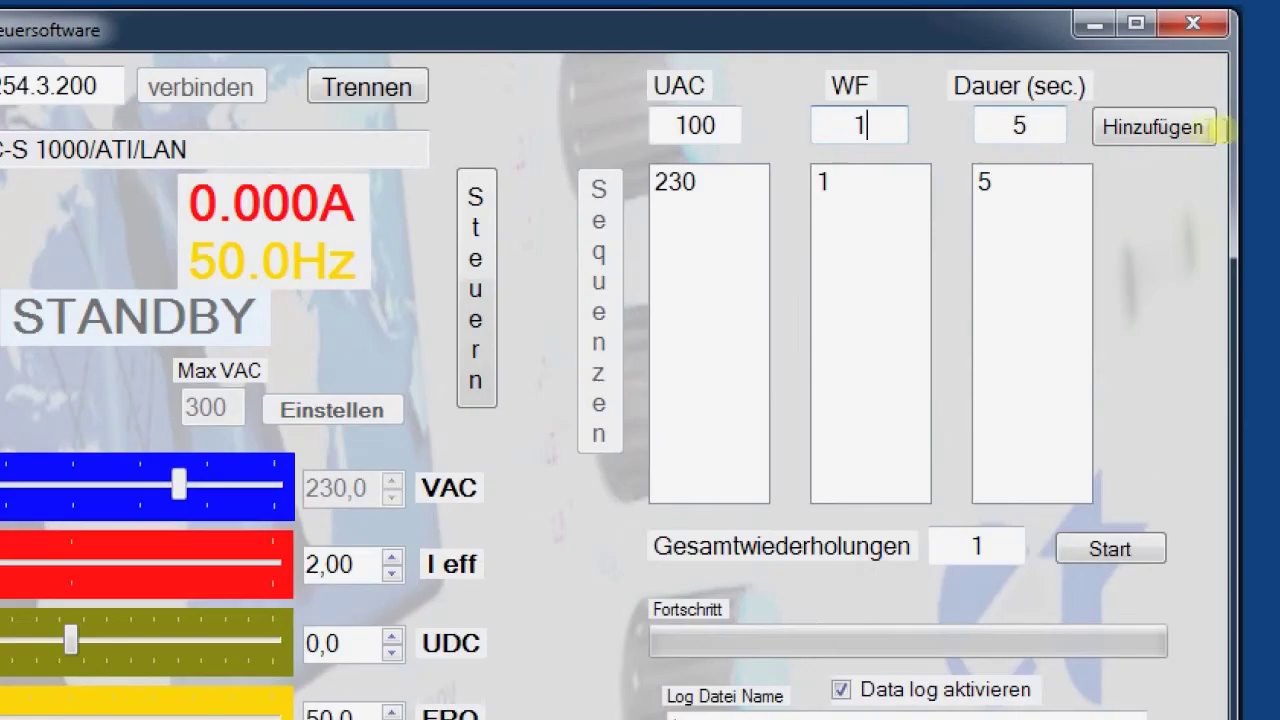
click(1114, 124)
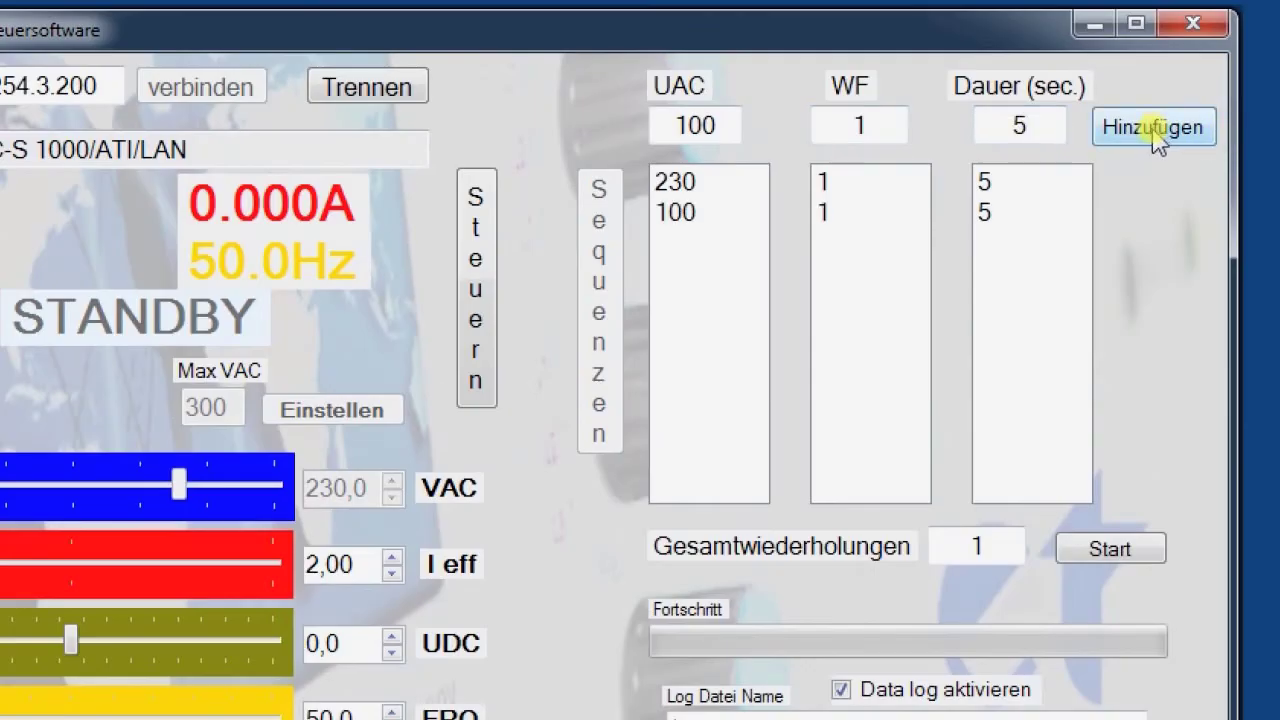
- Add a third sequence entry with UAC 253, WF 1 and a duration of 5 seconds
click(695, 125)
double_click(695, 125)
text(253)
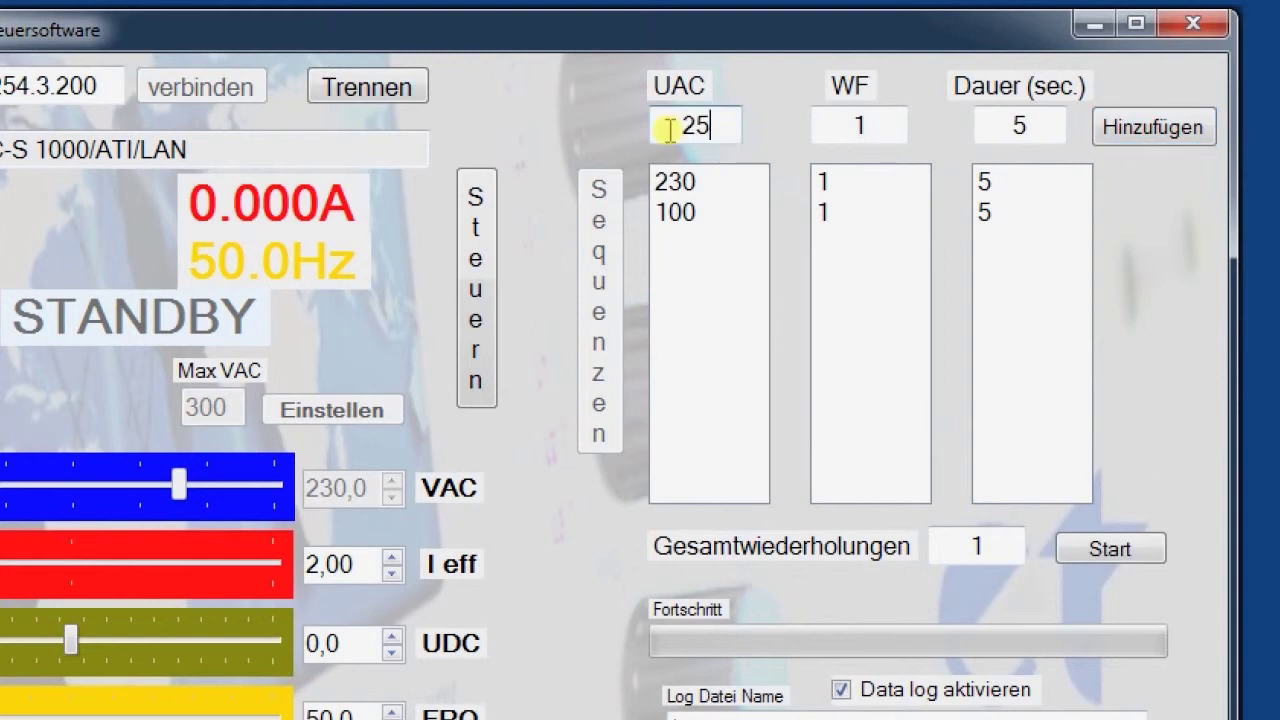
click(873, 128)
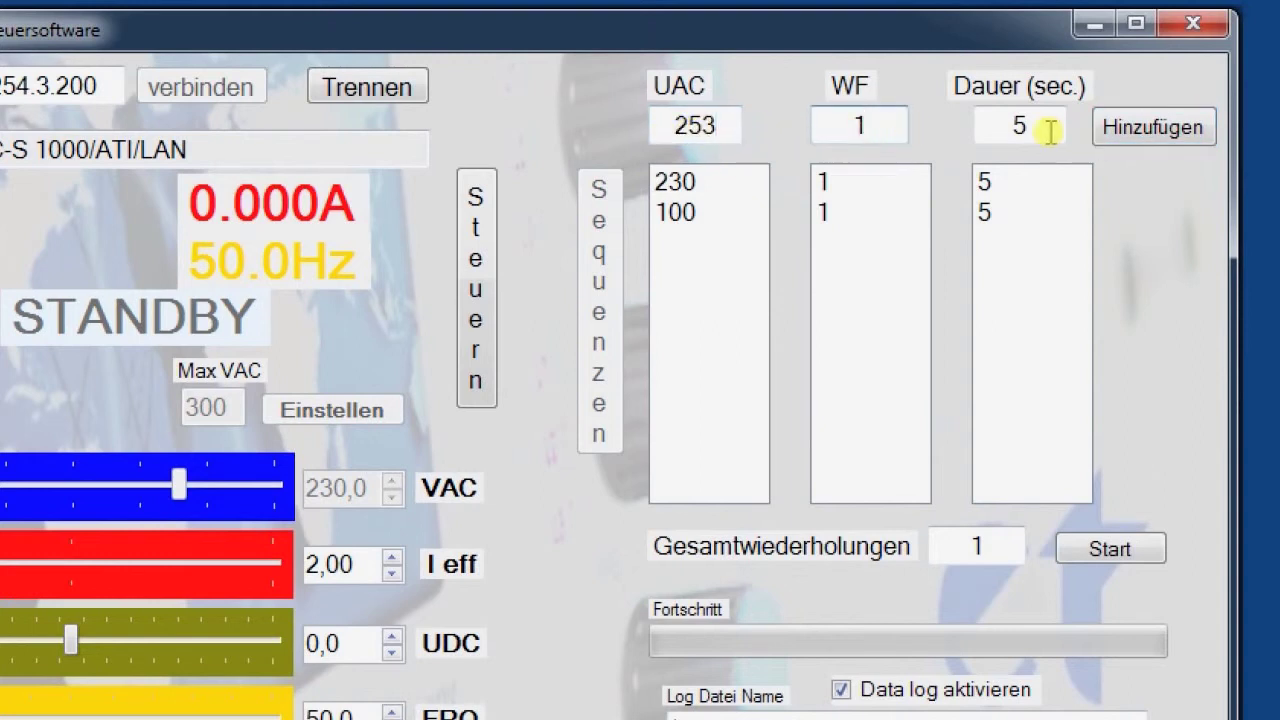
click(1156, 133)
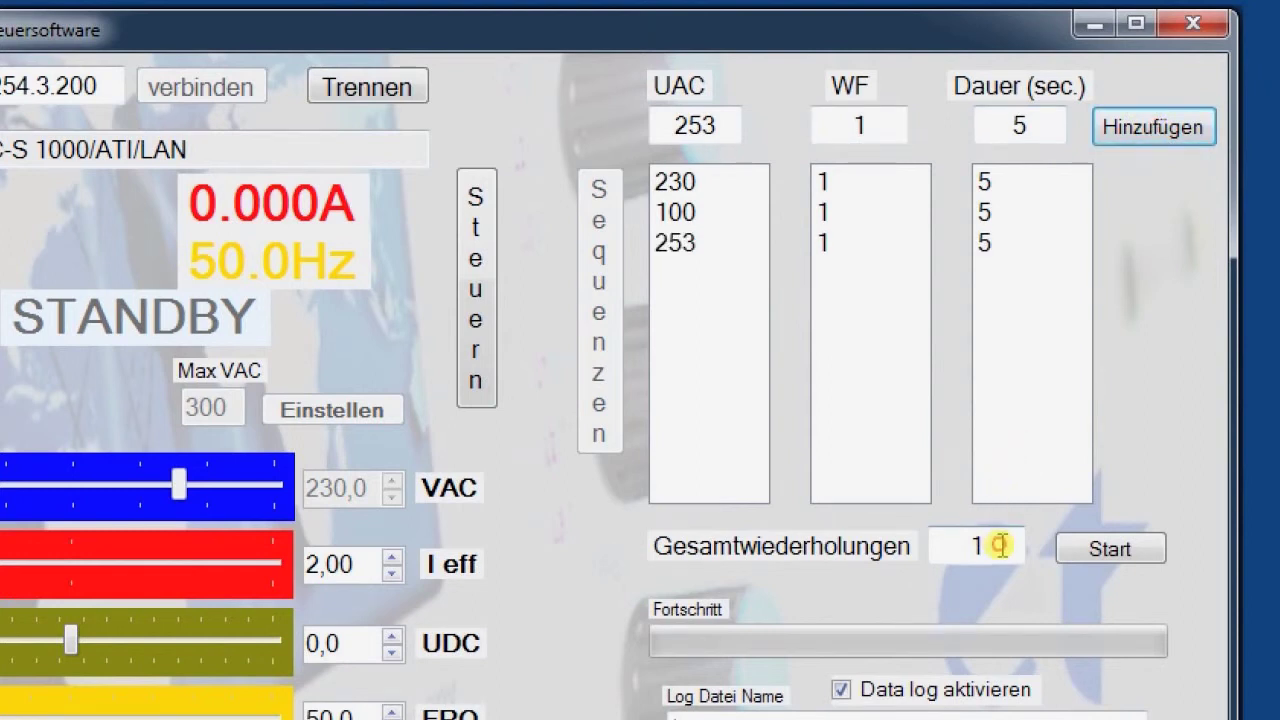
- Set the sequence's total repetitions to 2 and configure data logging to Test.csv with a 2-second interval
drag(999, 545, 970, 545)
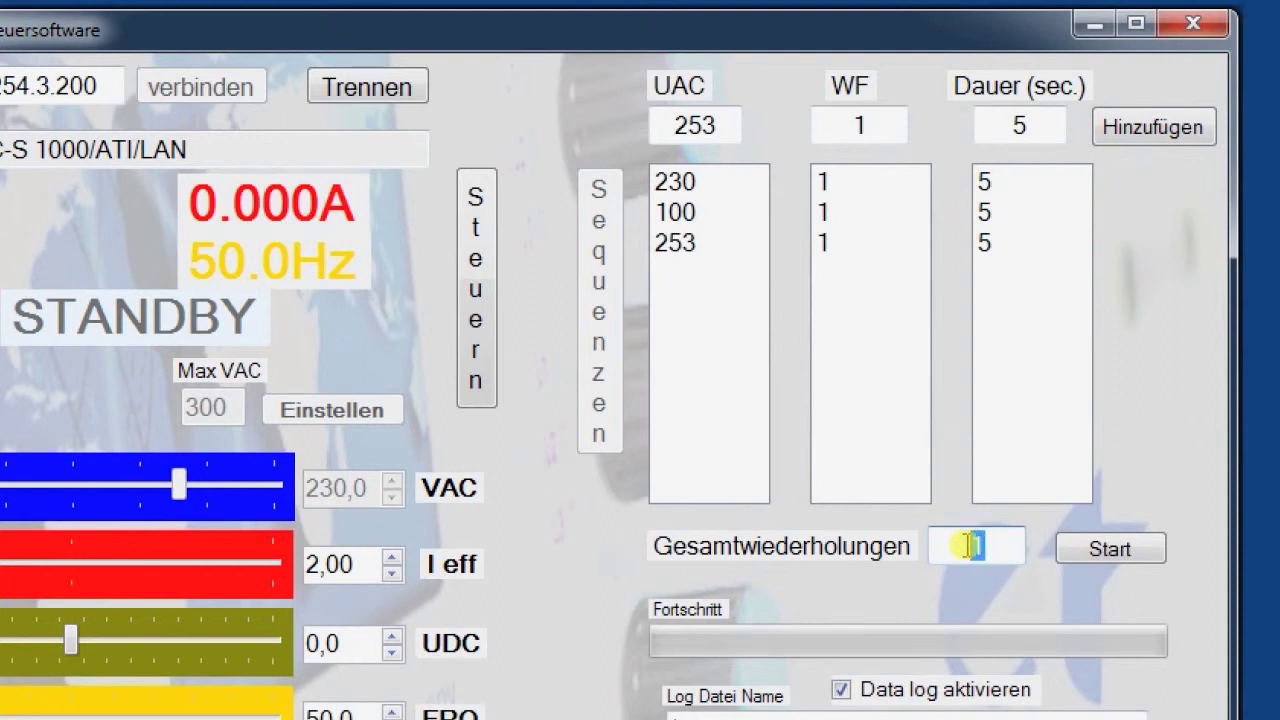
text(2)
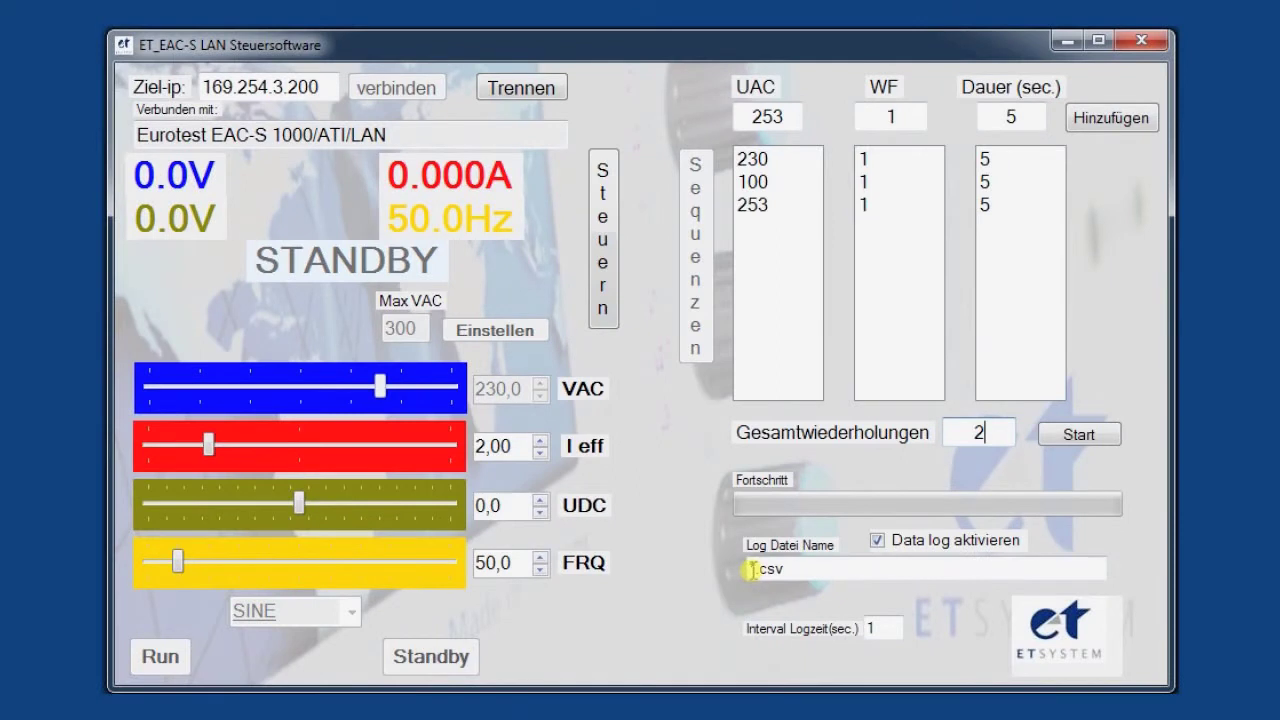
click(746, 568)
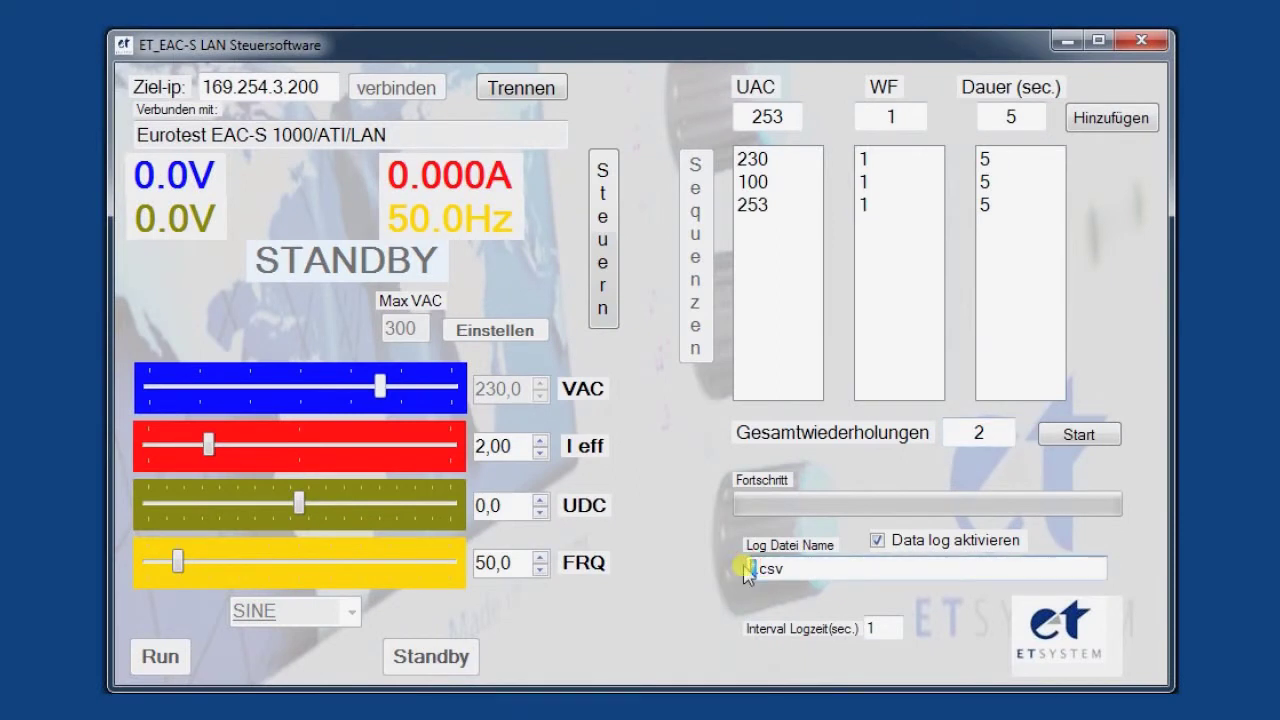
text(Test)
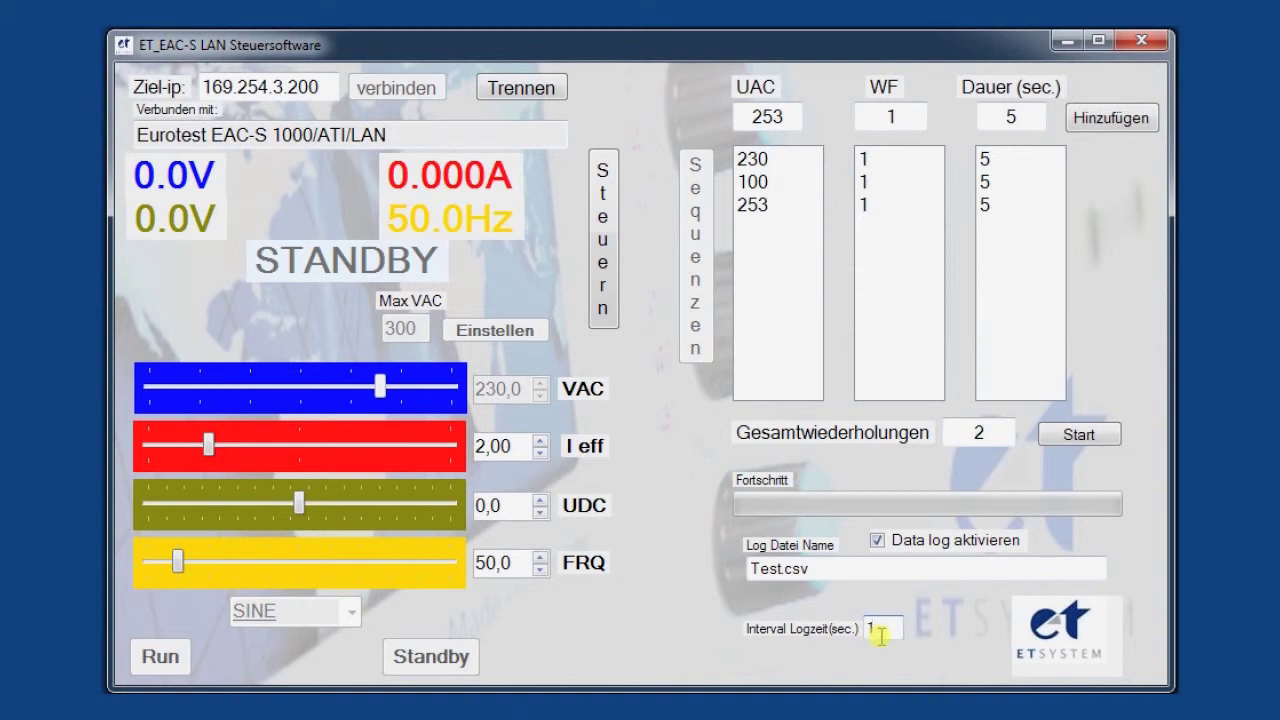
text(2)
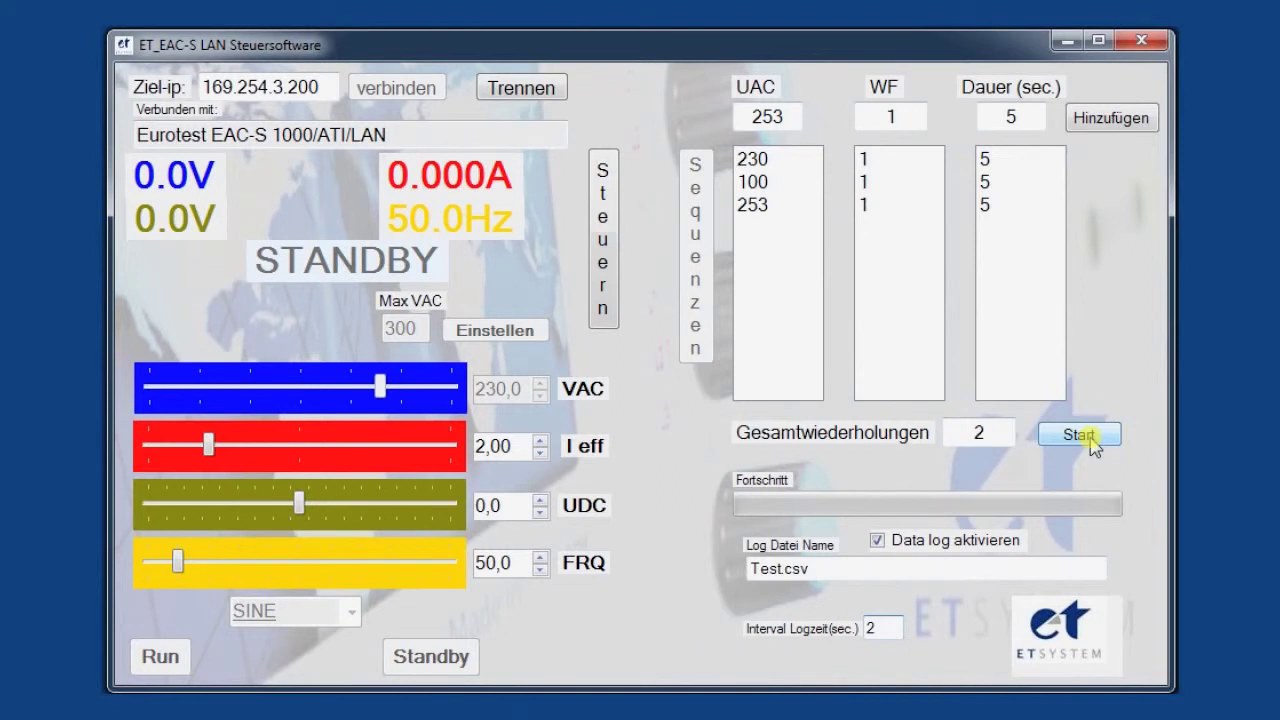
- Start the sequence and open its log file Test.csv from the desktop in Excel
click(1130, 350)
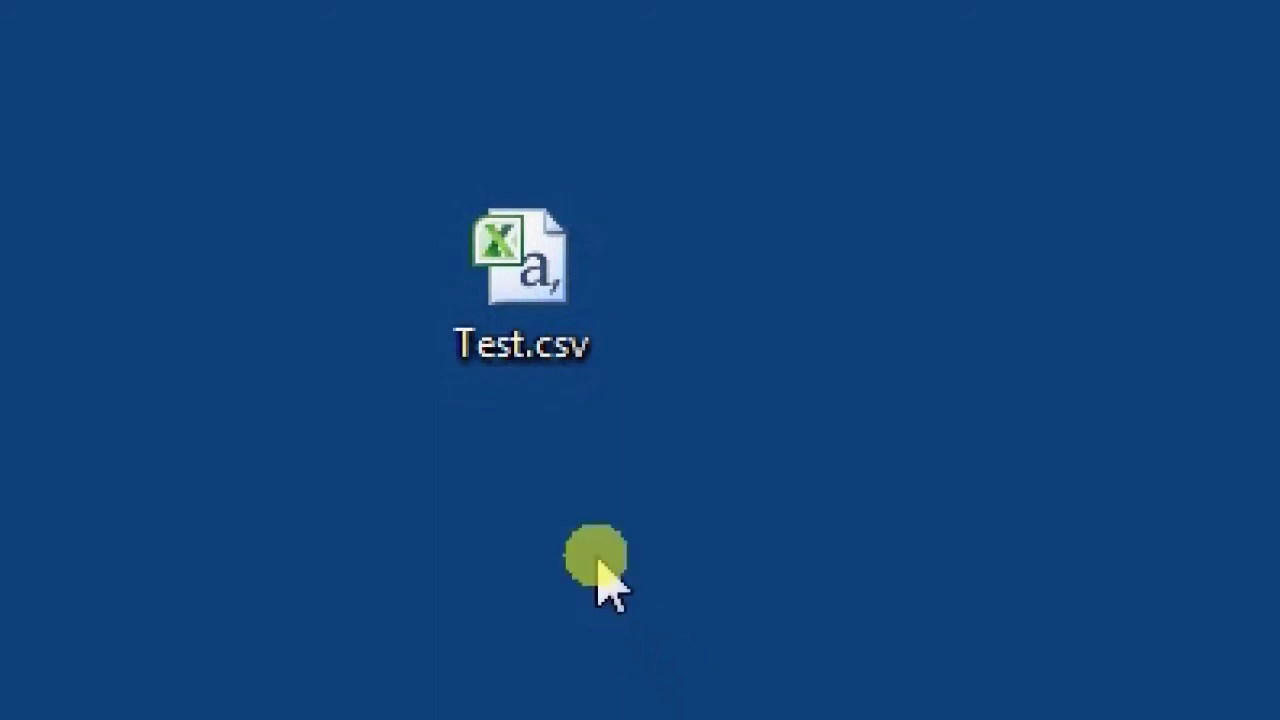
click(556, 285)
double_click(546, 287)
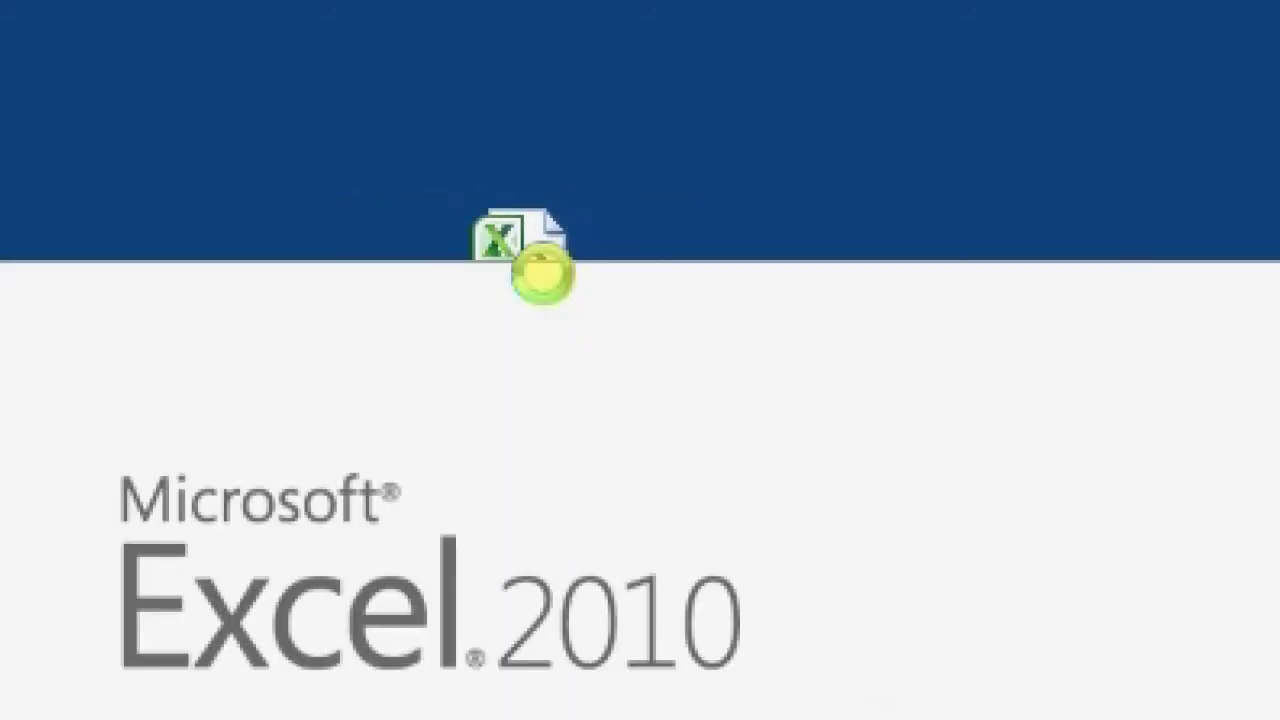